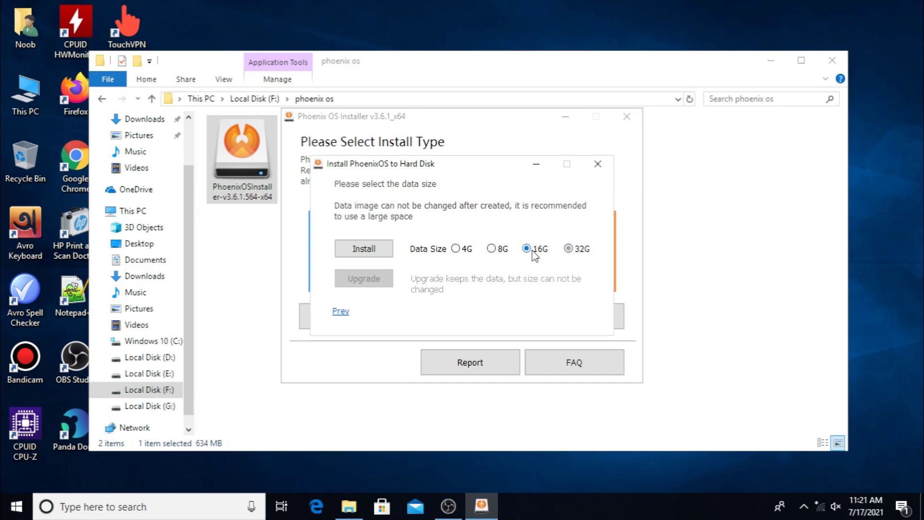
# Step: Install Phoenix OS to the hard disk with the 16G data size and close the completion dialog without rebooting
pyautogui.click(352, 249)
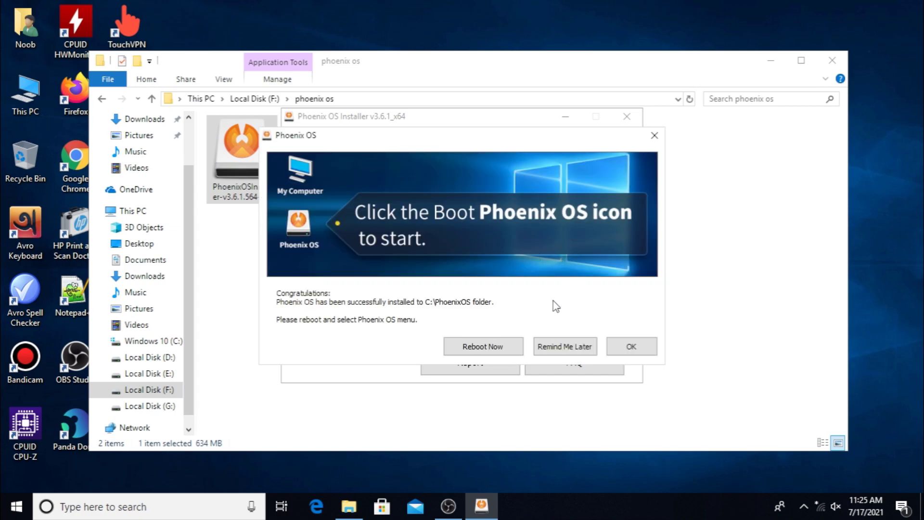
pyautogui.click(632, 348)
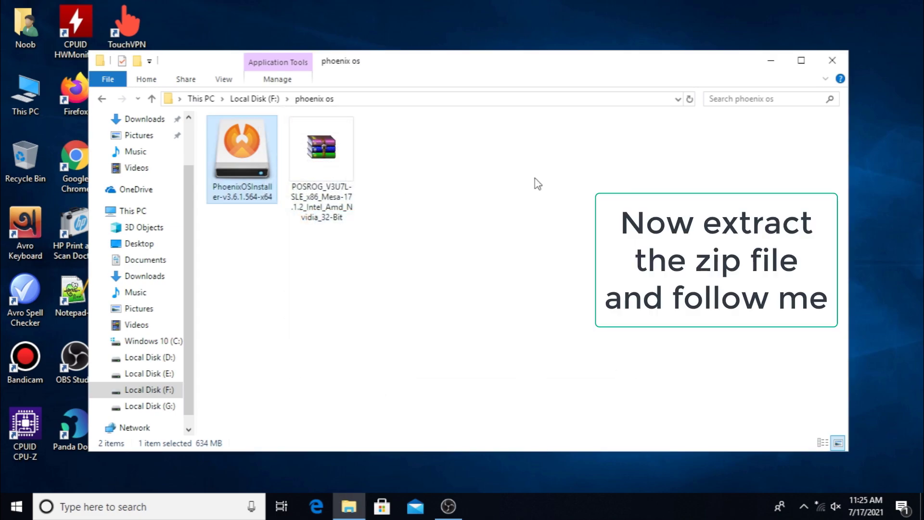
# Step: Extract the POSROG_V3U7L-SLE archive directly into the phoenix os folder
pyautogui.click(340, 218)
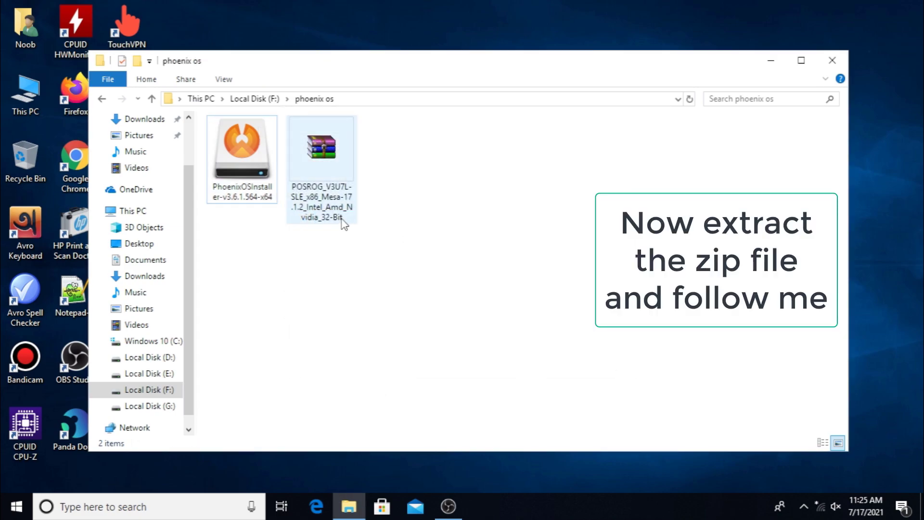
pyautogui.rightClick(328, 181)
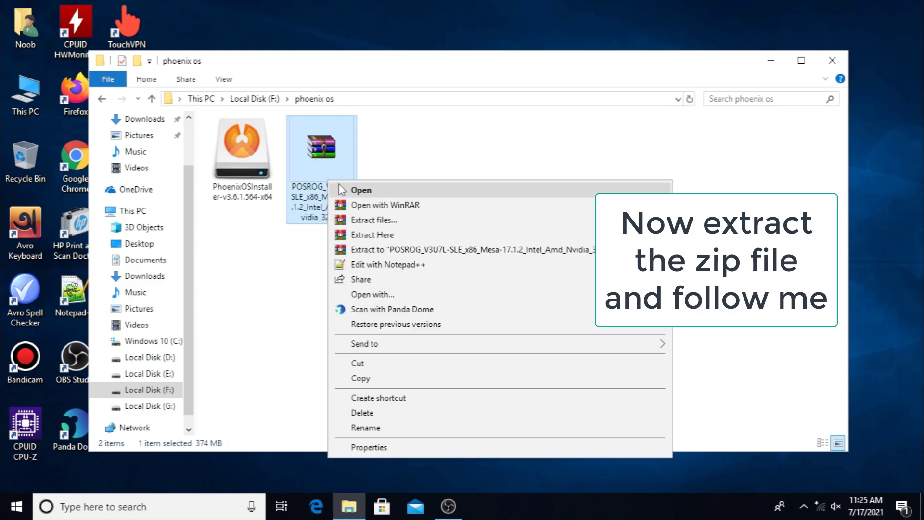
pyautogui.click(356, 236)
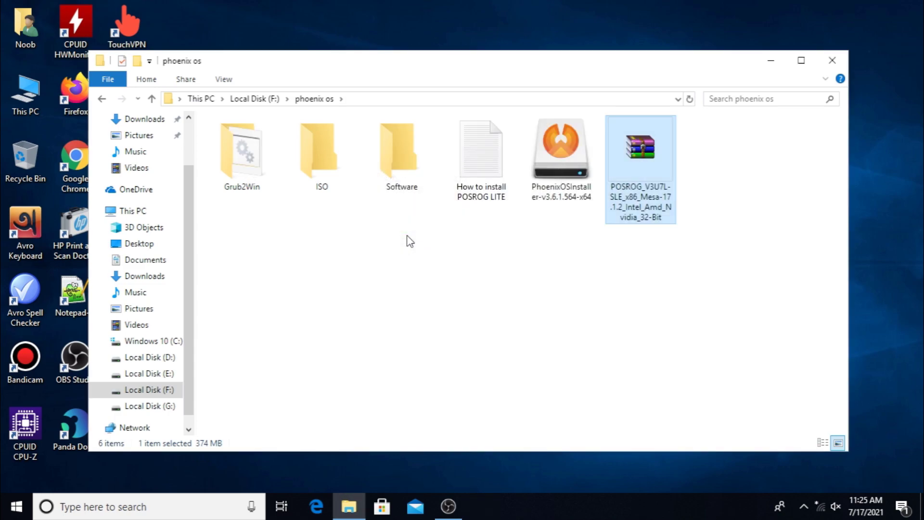
# Step: Mount the POSROG V3U7L disc image from the extracted ISO folder and maximize the mounted drive's window
pyautogui.click(412, 241)
pyautogui.moveTo(440, 304); pyautogui.dragTo(361, 231)
pyautogui.doubleClick(331, 162)
pyautogui.rightClick(251, 141)
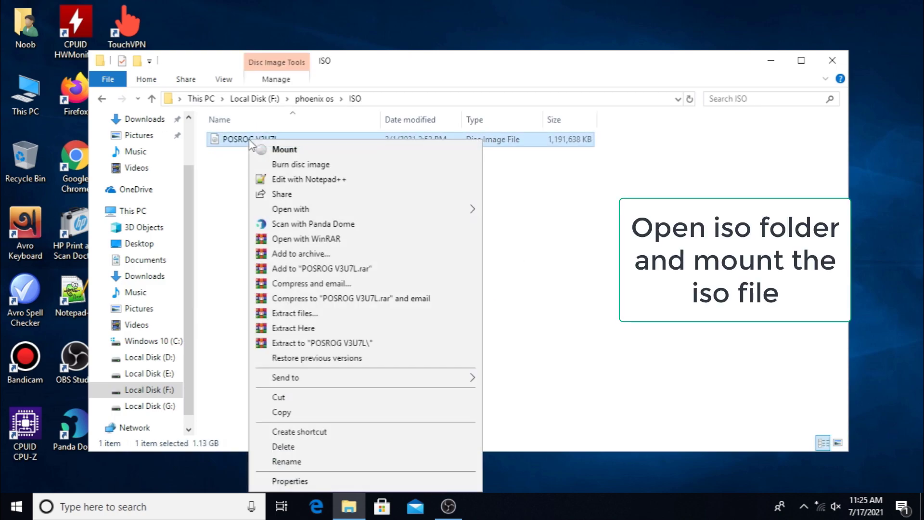
pyautogui.click(309, 153)
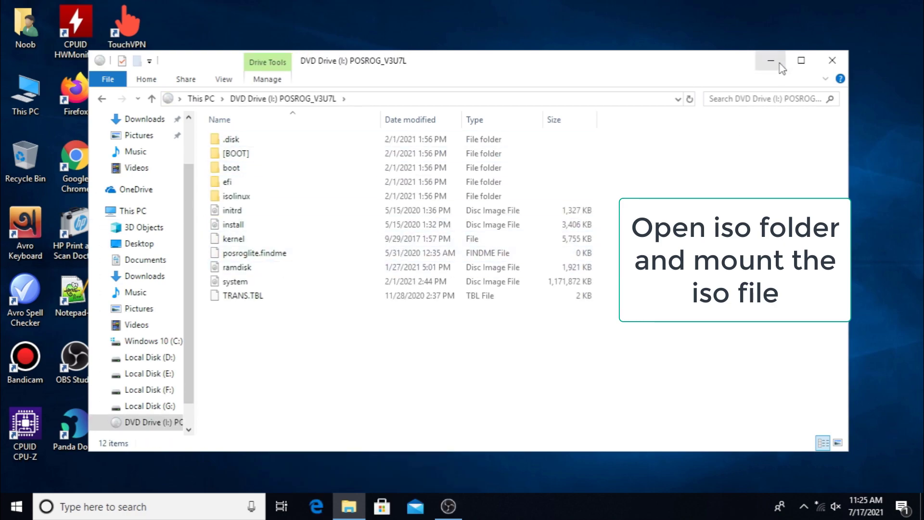
pyautogui.click(801, 60)
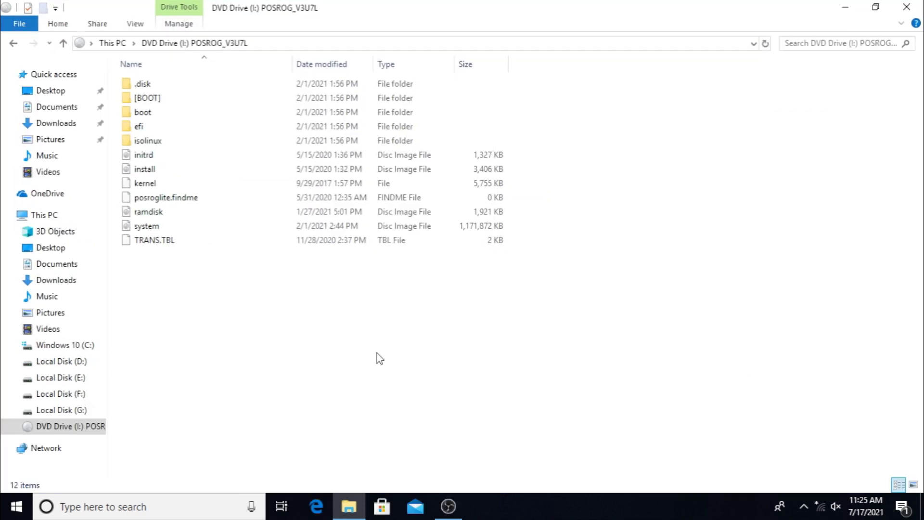
pyautogui.click(911, 484)
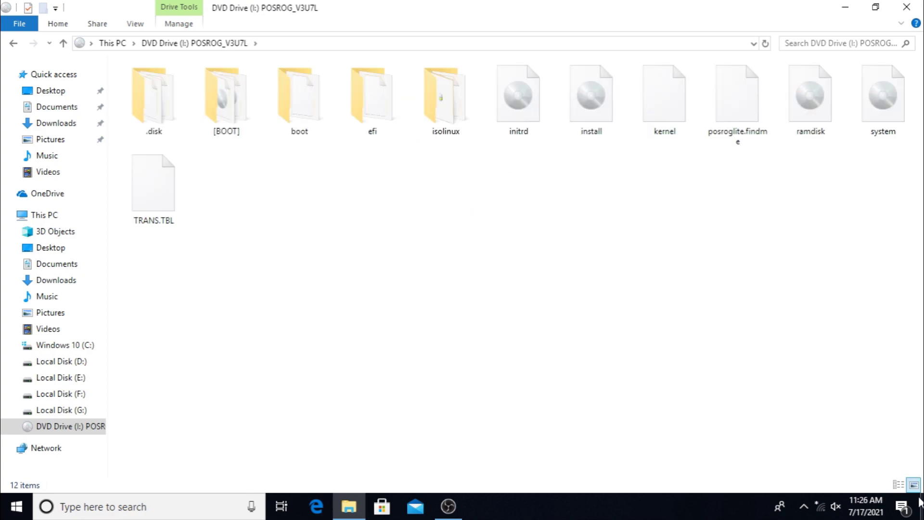
pyautogui.click(898, 484)
pyautogui.moveTo(546, 140); pyautogui.dragTo(171, 286)
pyautogui.click(173, 231)
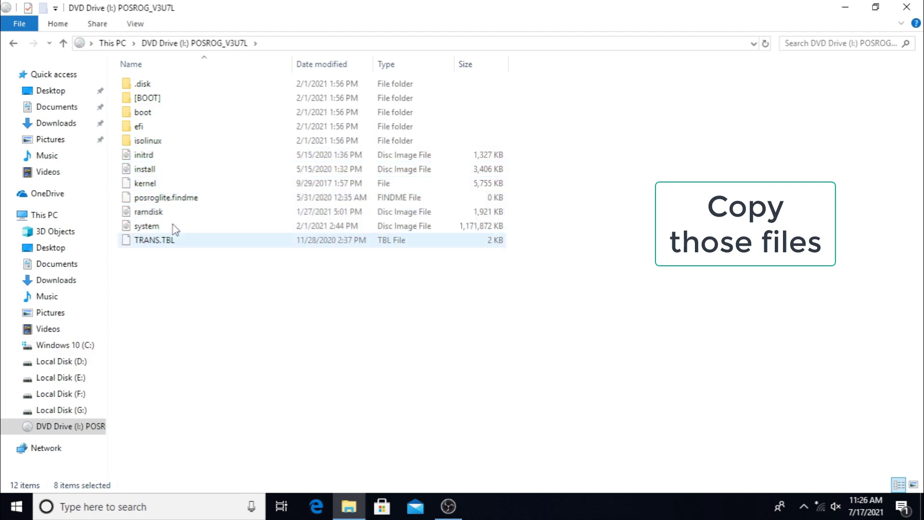
pyautogui.click(159, 156)
pyautogui.click(161, 169)
pyautogui.click(154, 183)
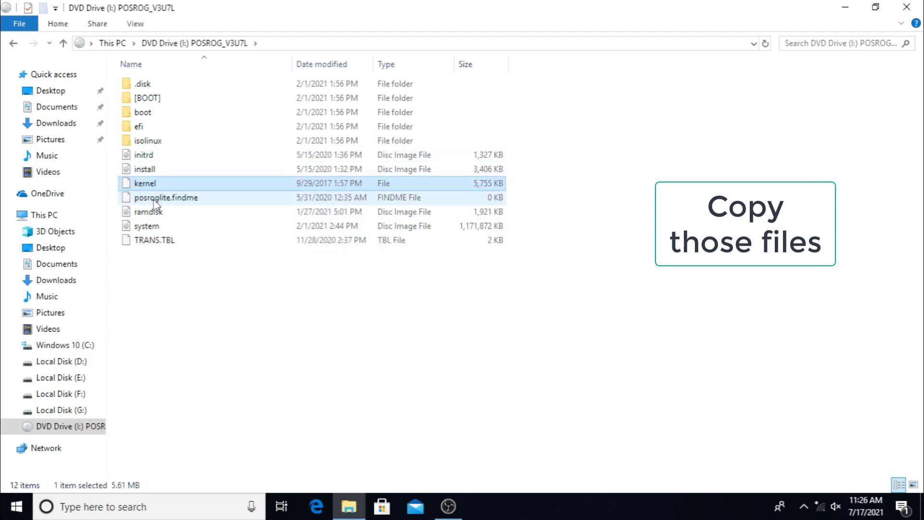
pyautogui.click(153, 212)
pyautogui.click(153, 226)
pyautogui.click(533, 169)
# Step: Copy the files initrd, install, kernel, posroglite.findme, ramdisk and system from the mounted POSROG drive
pyautogui.moveTo(535, 161); pyautogui.dragTo(233, 237)
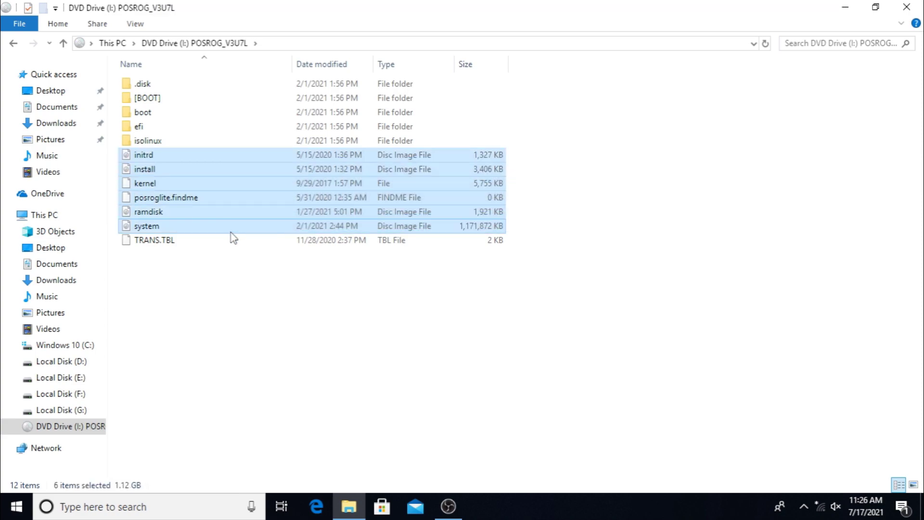
pyautogui.rightClick(156, 154)
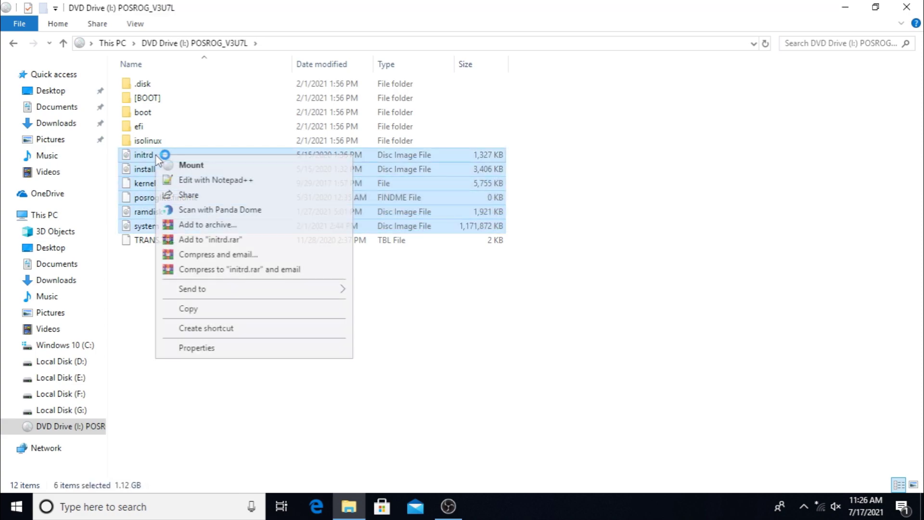
pyautogui.click(213, 313)
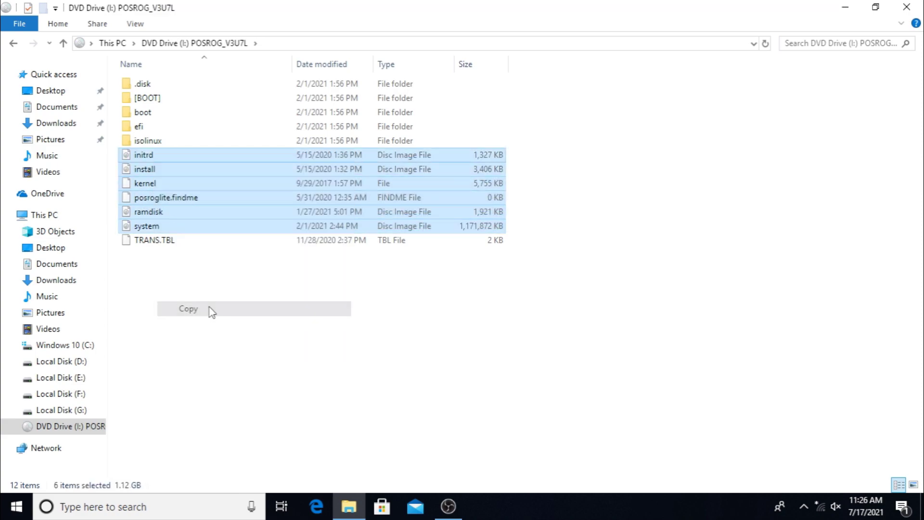
# Step: Paste the copied files into the PhoenixOS folder on drive C and replace the existing files with the same names
pyautogui.click(75, 347)
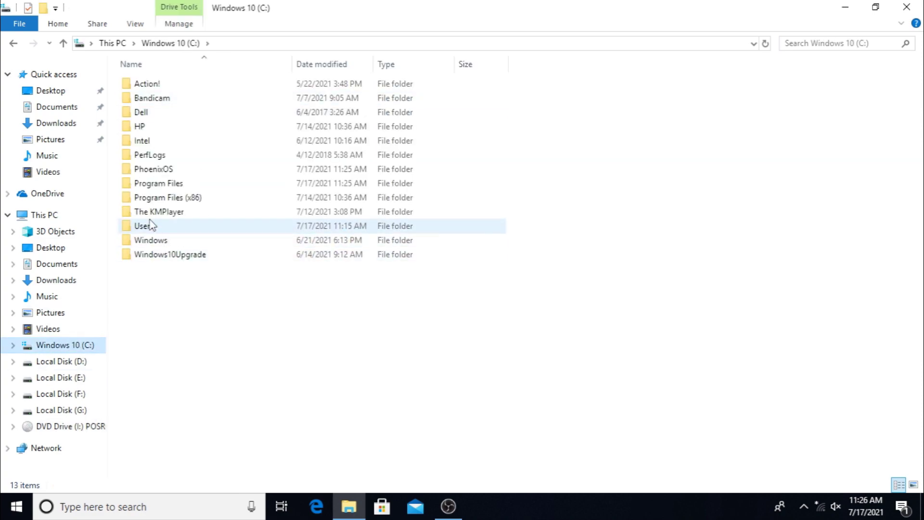
pyautogui.click(153, 170)
pyautogui.doubleClick(153, 170)
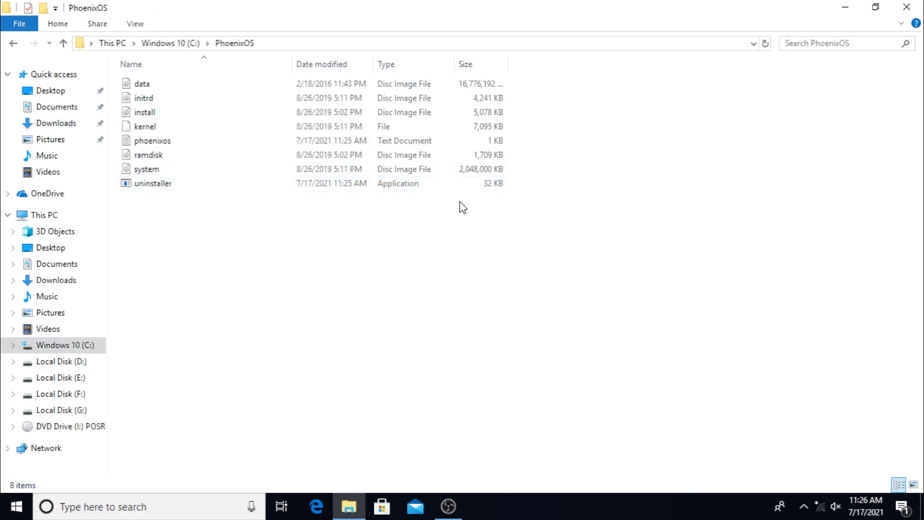
pyautogui.rightClick(644, 94)
pyautogui.click(673, 186)
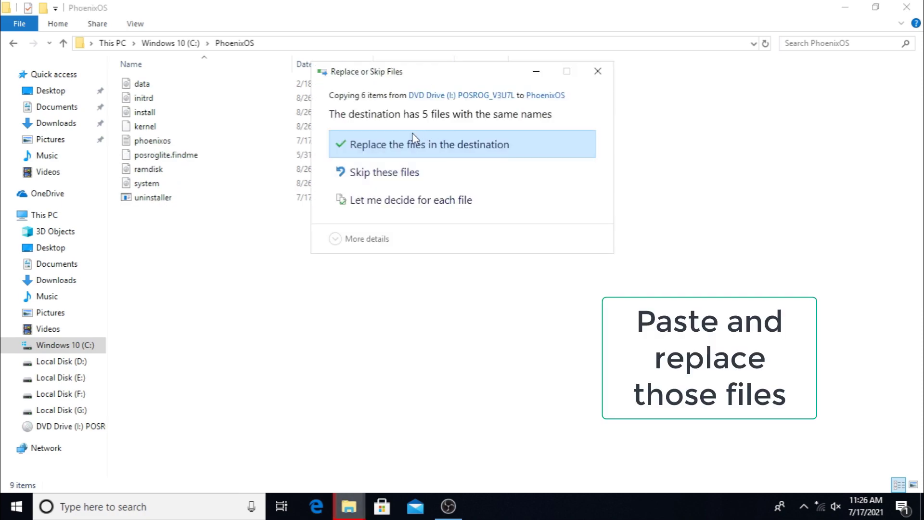
pyautogui.click(410, 152)
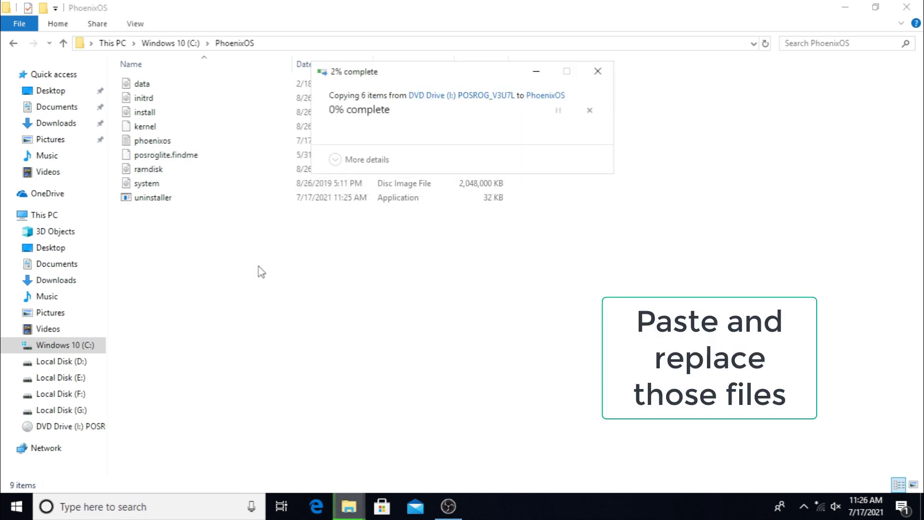
pyautogui.click(345, 158)
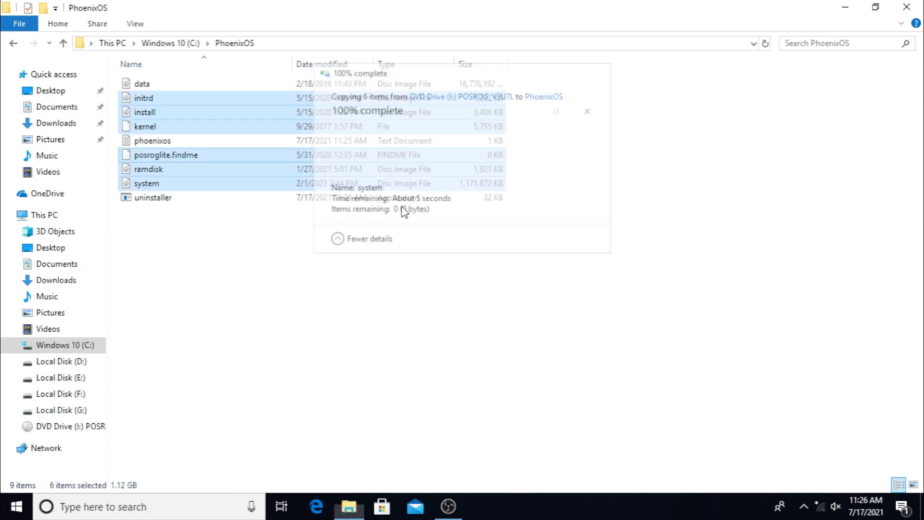
pyautogui.click(407, 347)
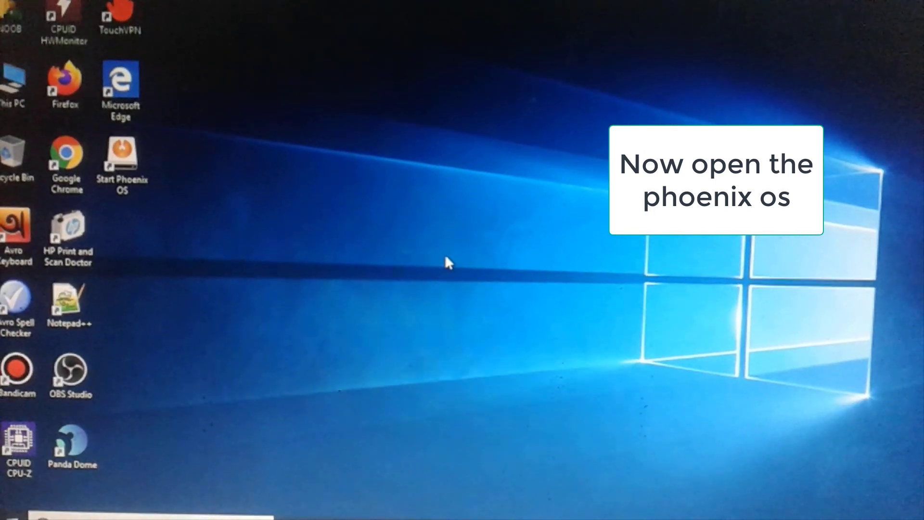
# Step: Start Phoenix OS from its shortcut on the Windows desktop
pyautogui.rightClick(412, 126)
pyautogui.click(413, 154)
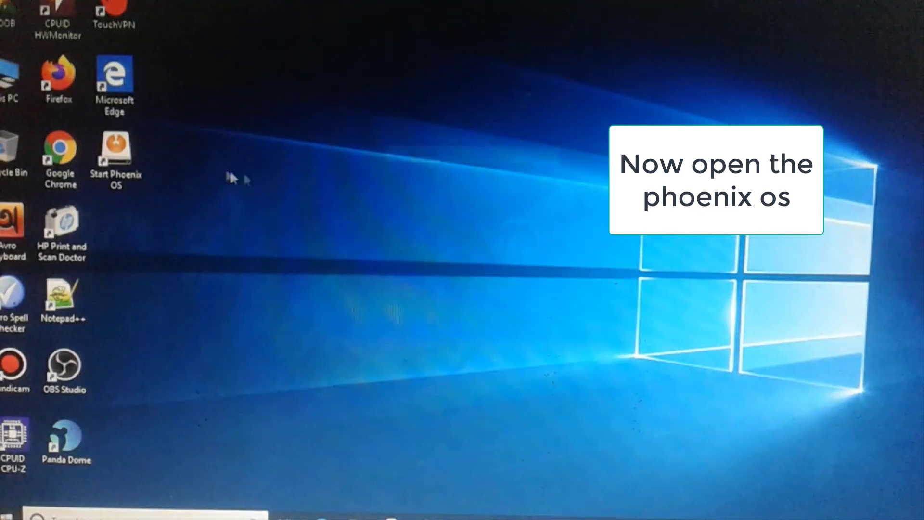
pyautogui.click(125, 168)
pyautogui.doubleClick(134, 166)
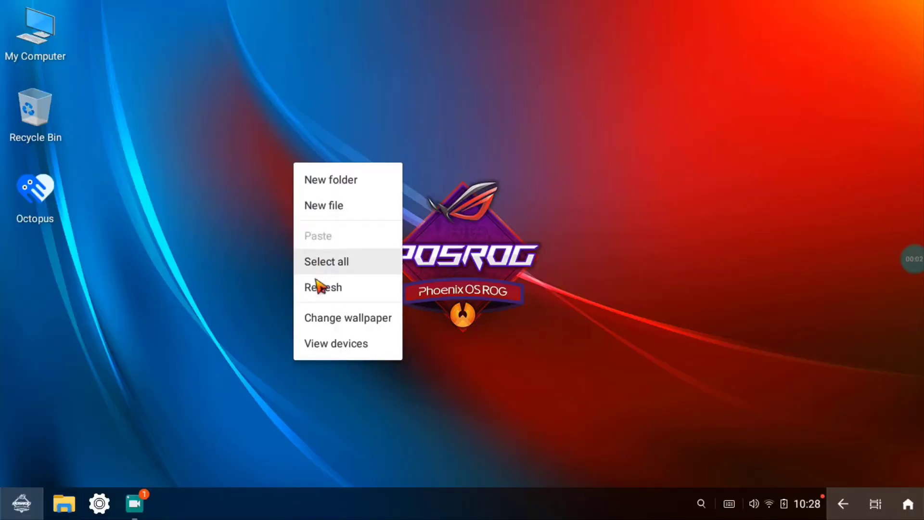
# Step: Refresh the Phoenix OS desktop and expand the app launcher to full screen to view the preinstalled apps
pyautogui.click(320, 287)
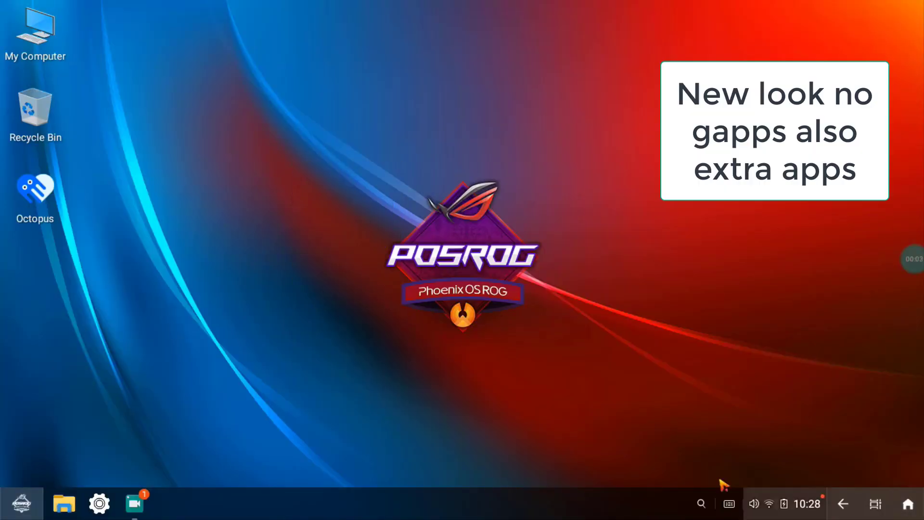
pyautogui.click(39, 504)
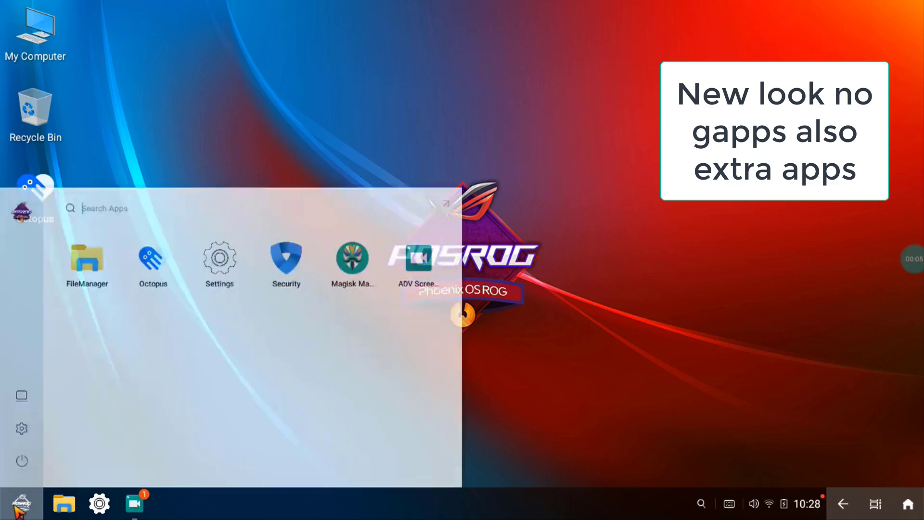
pyautogui.click(591, 442)
pyautogui.click(22, 504)
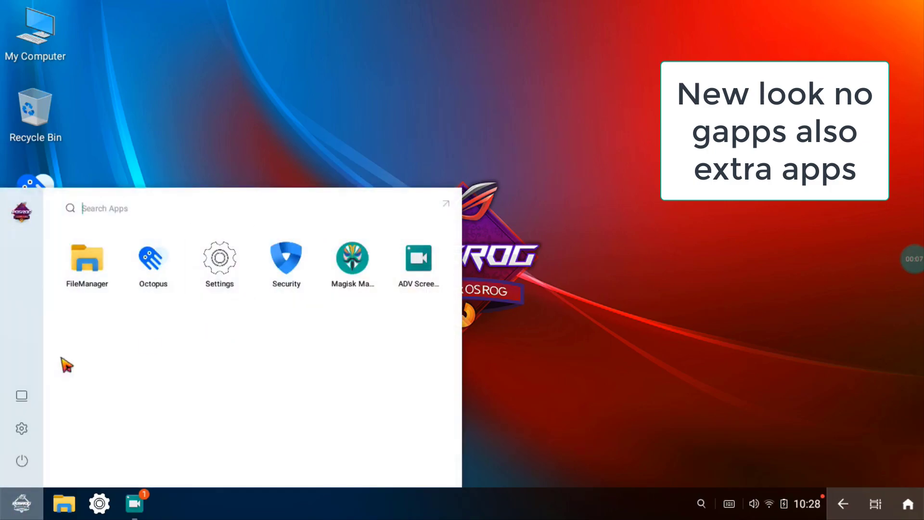
pyautogui.click(443, 202)
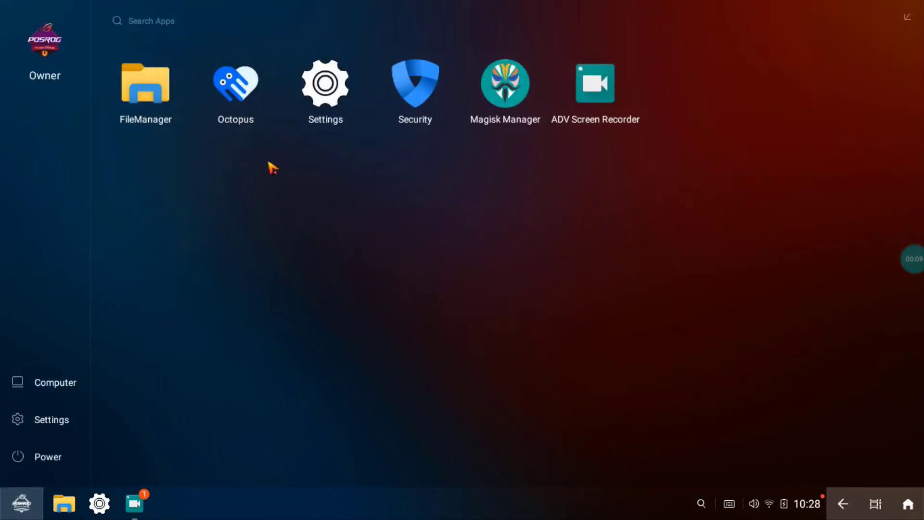
# Step: Examine the About OS page in Settings, including the Android version's logo screen, and return to the Settings overview
pyautogui.click(339, 88)
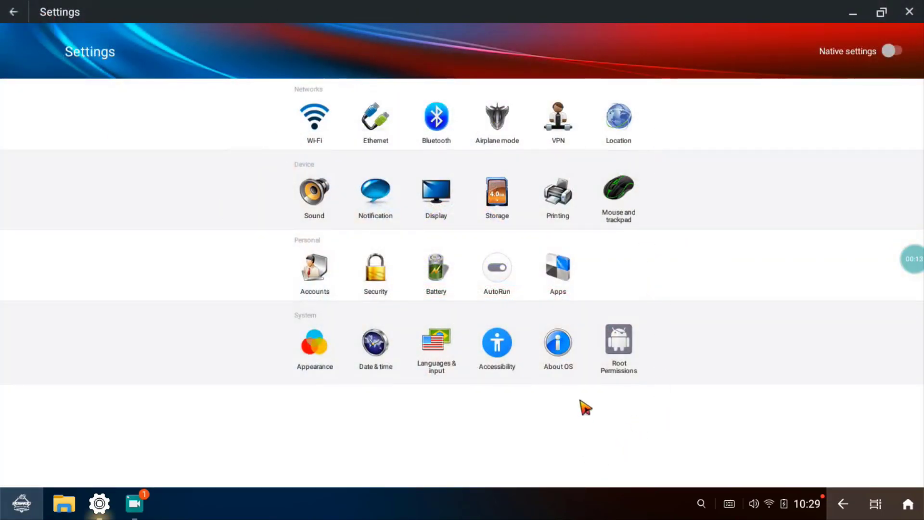
pyautogui.click(570, 360)
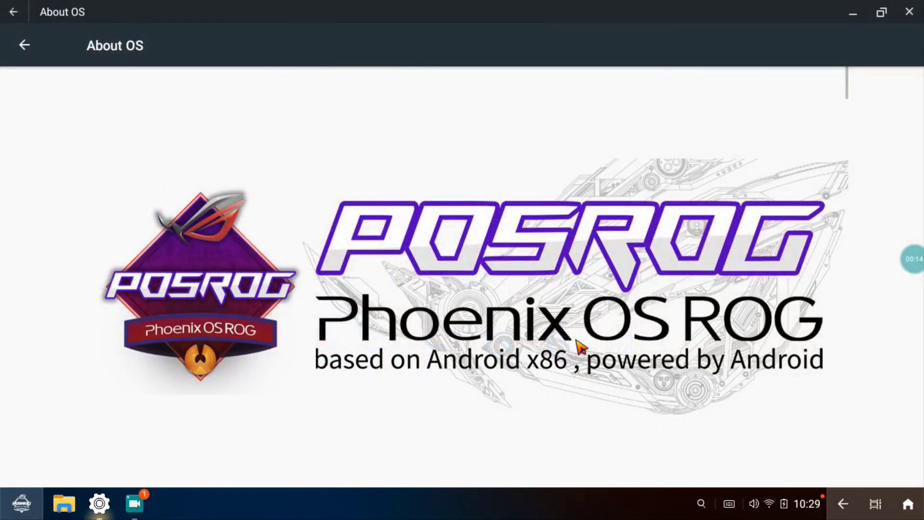
pyautogui.scroll(-10, 580, 347)
pyautogui.click(128, 241)
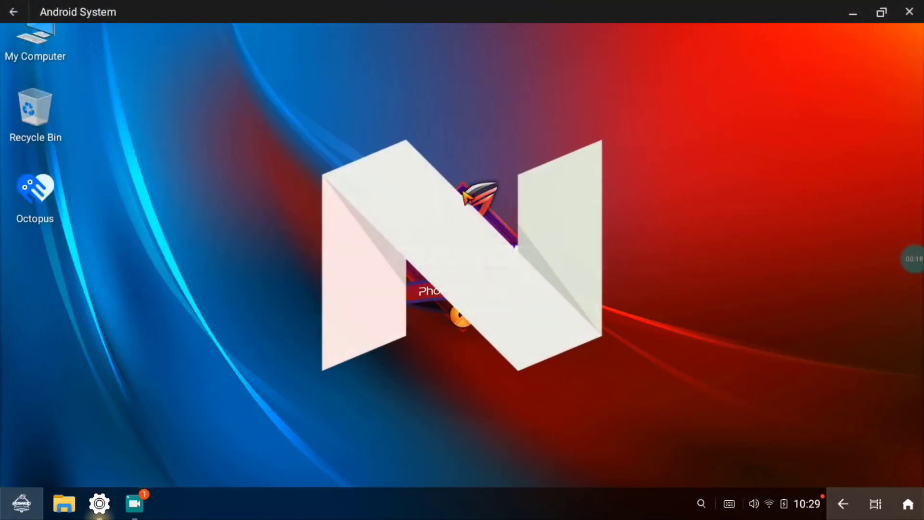
pyautogui.click(15, 9)
pyautogui.click(16, 8)
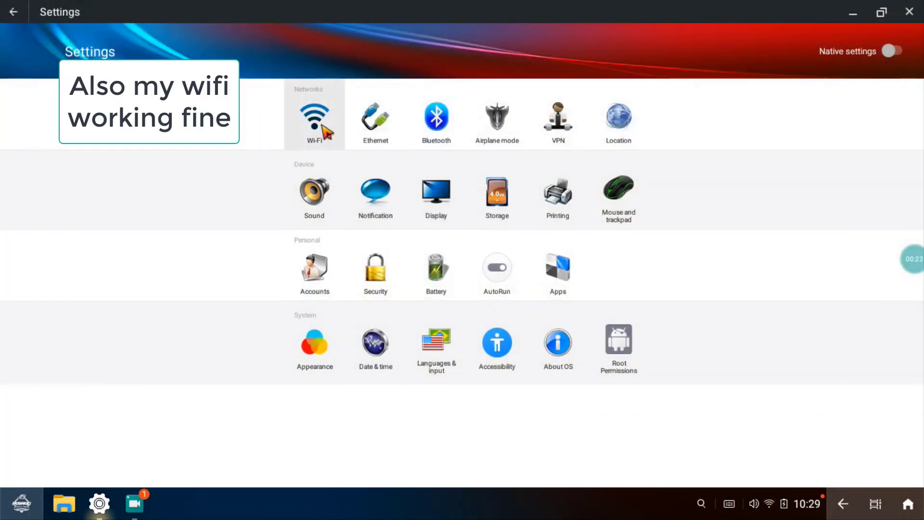
# Step: Check the Wi-Fi connection in the Notification Center and close Settings
pyautogui.click(809, 503)
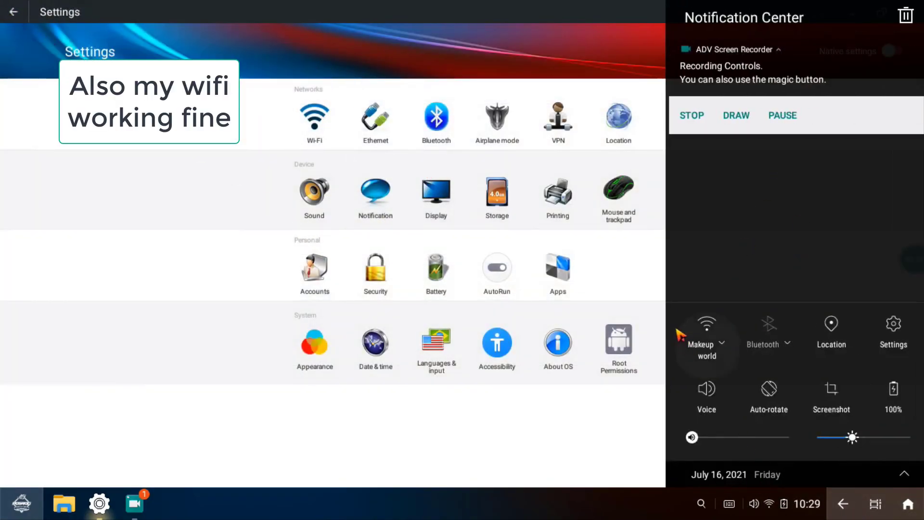
pyautogui.click(8, 81)
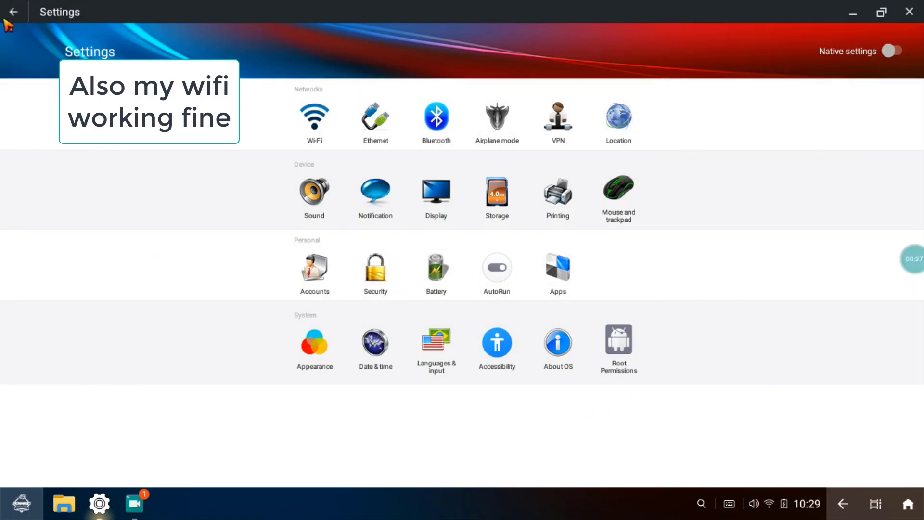
pyautogui.click(908, 11)
# Step: Install the Free Fire APK from the FF apkobb folder on Local disk (5)
pyautogui.rightClick(188, 110)
pyautogui.click(226, 239)
pyautogui.doubleClick(37, 36)
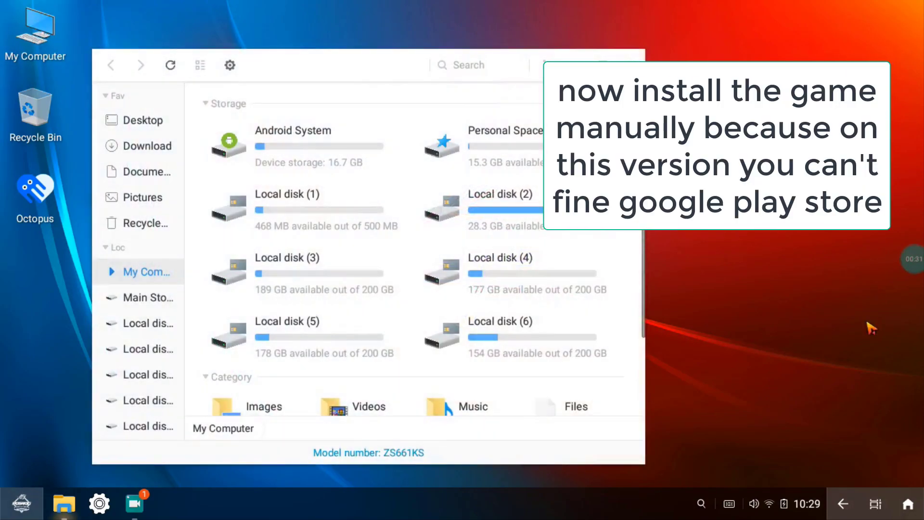
pyautogui.doubleClick(299, 354)
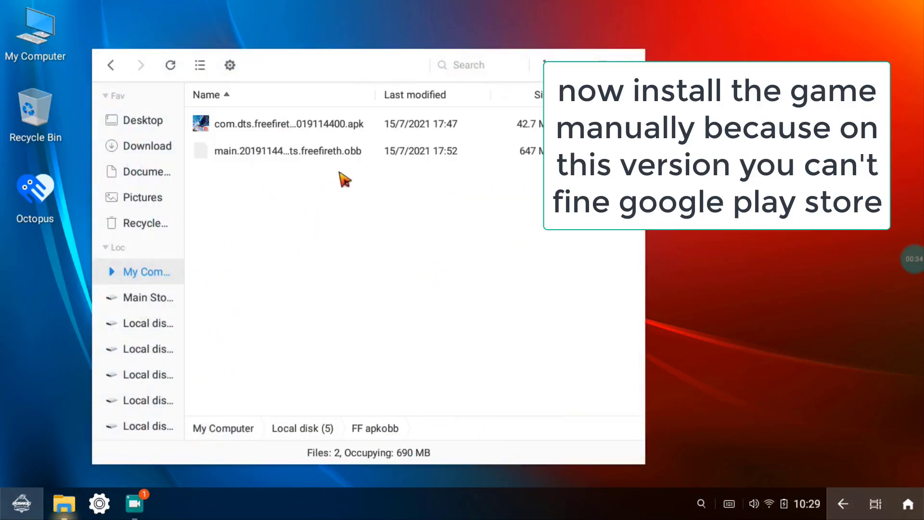
pyautogui.doubleClick(263, 126)
pyautogui.click(289, 418)
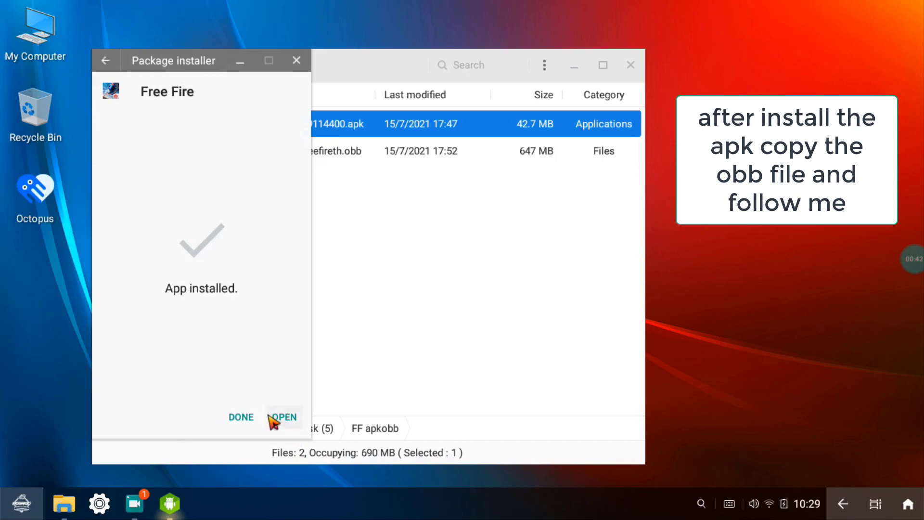
# Step: Dismiss the finished package installer and copy the Free Fire OBB file from the FF apkobb folder
pyautogui.click(243, 416)
pyautogui.click(363, 253)
pyautogui.rightClick(363, 254)
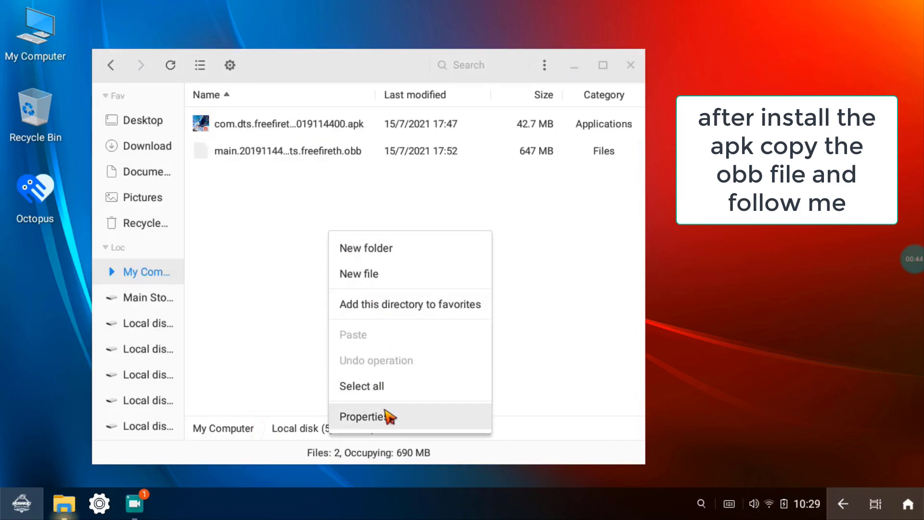
pyautogui.click(290, 292)
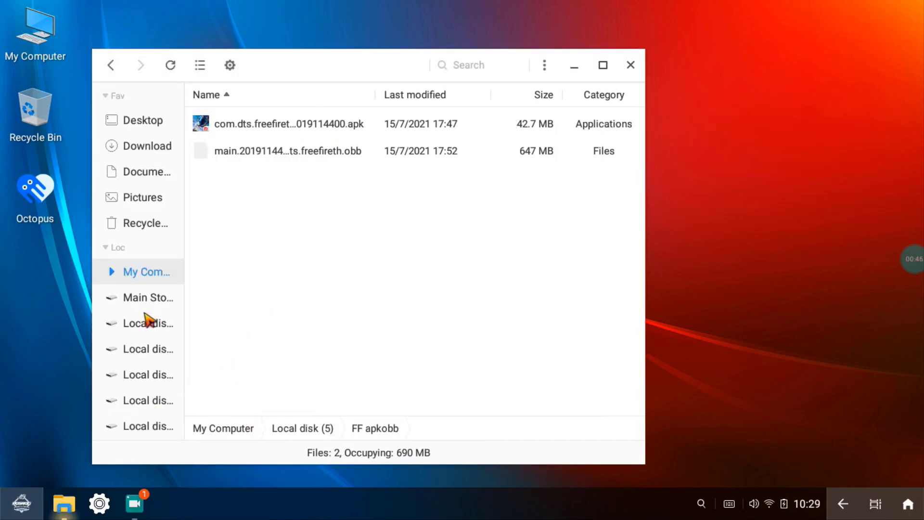
pyautogui.rightClick(291, 147)
pyautogui.click(306, 214)
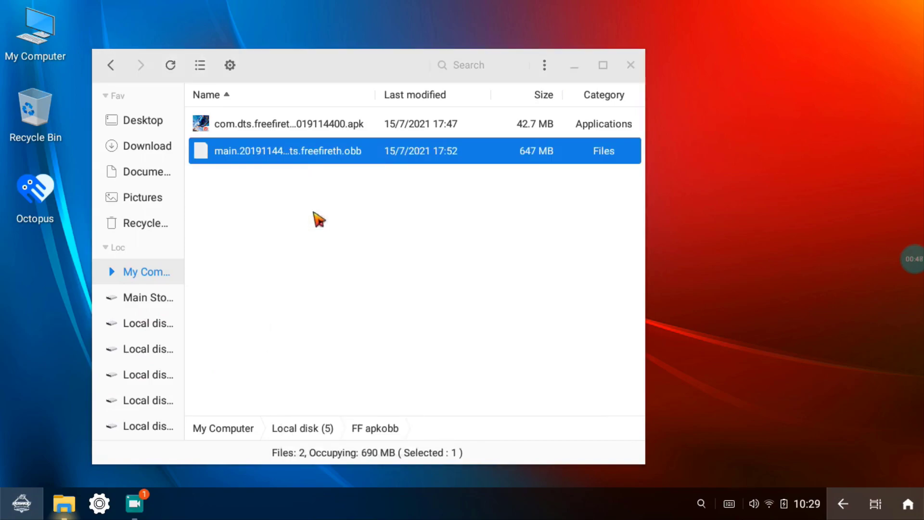
# Step: Create a folder named obb inside the Android folder of Main Storage and open it
pyautogui.click(159, 294)
pyautogui.doubleClick(232, 177)
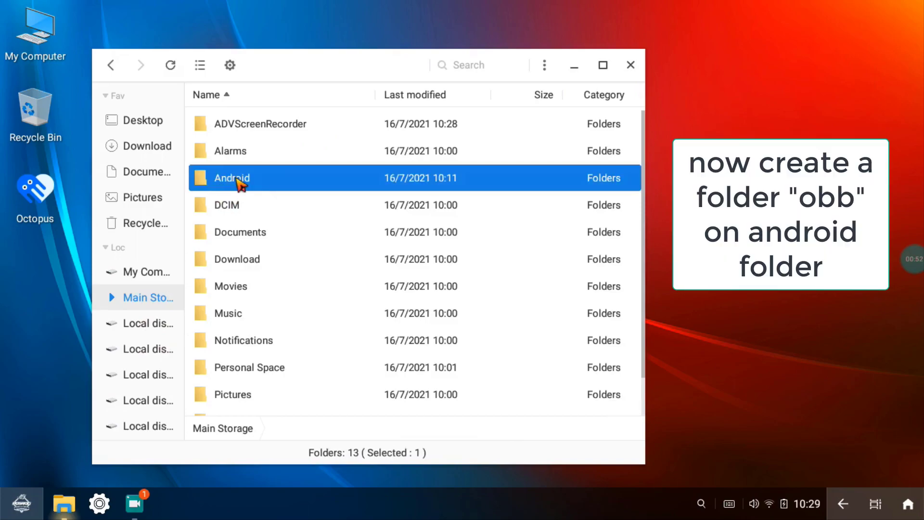
pyautogui.click(251, 150)
pyautogui.rightClick(253, 219)
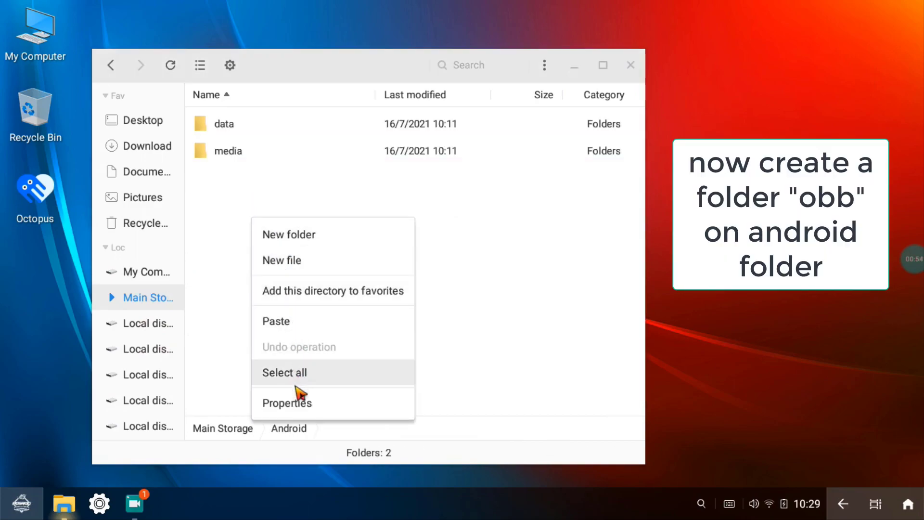
pyautogui.click(306, 236)
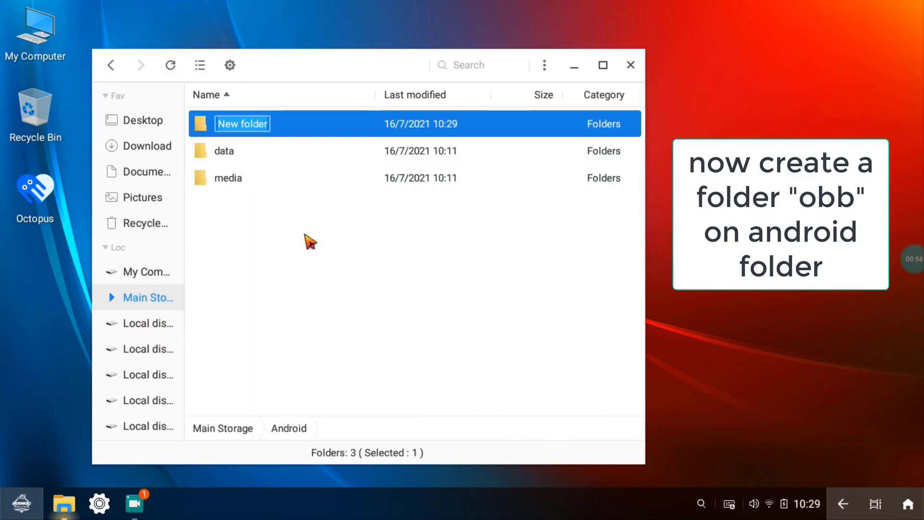
pyautogui.write('obb')
pyautogui.press('Return')
pyautogui.doubleClick(226, 177)
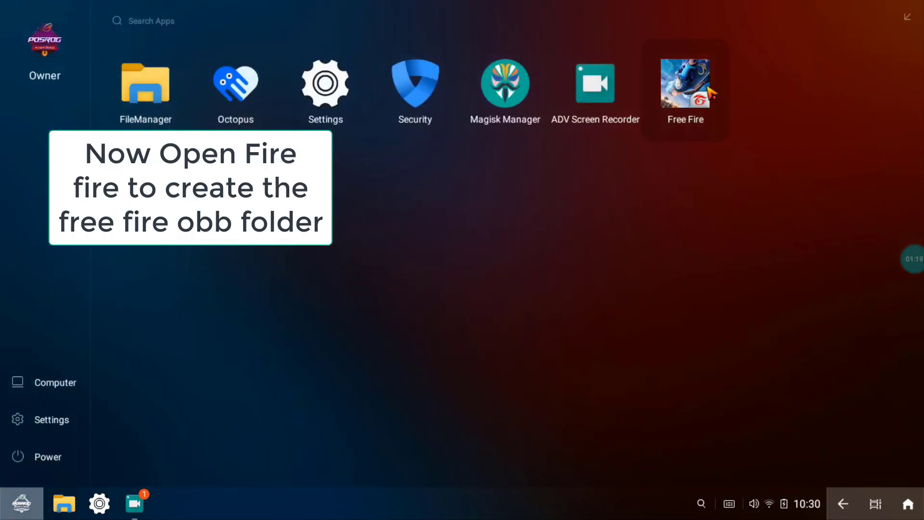
# Step: Launch Free Fire, allow it to access photos, media and files on the device, and close the game
pyautogui.click(708, 89)
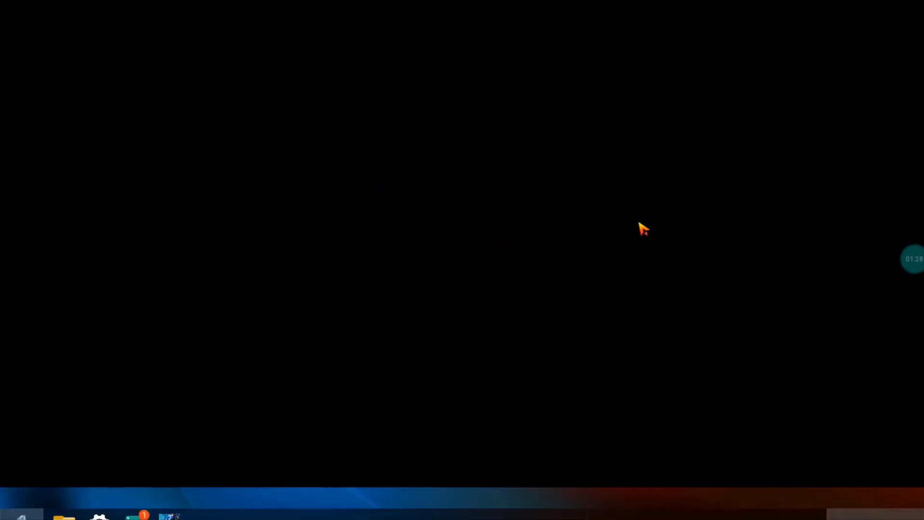
pyautogui.click(622, 279)
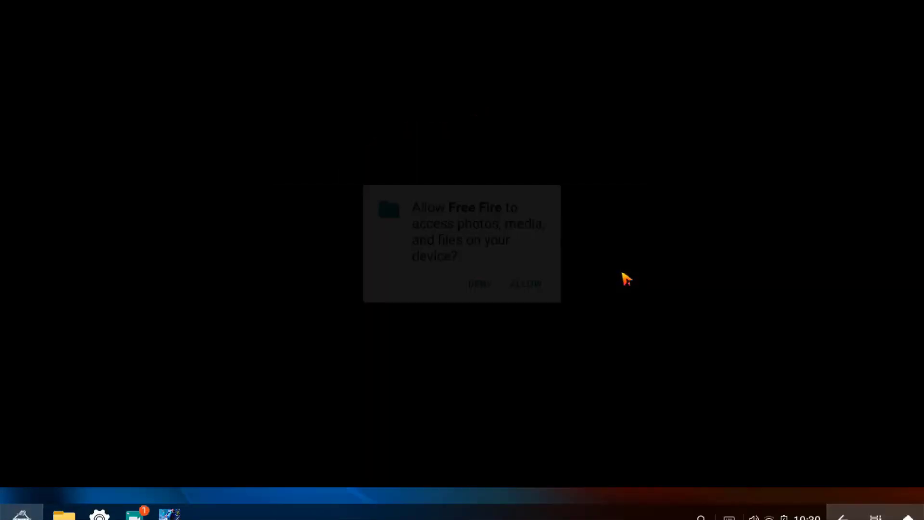
pyautogui.click(522, 294)
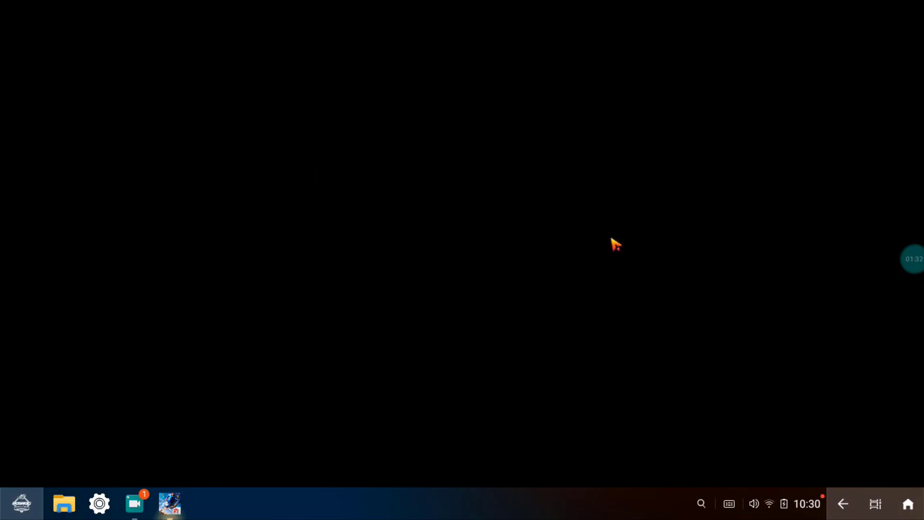
pyautogui.click(909, 10)
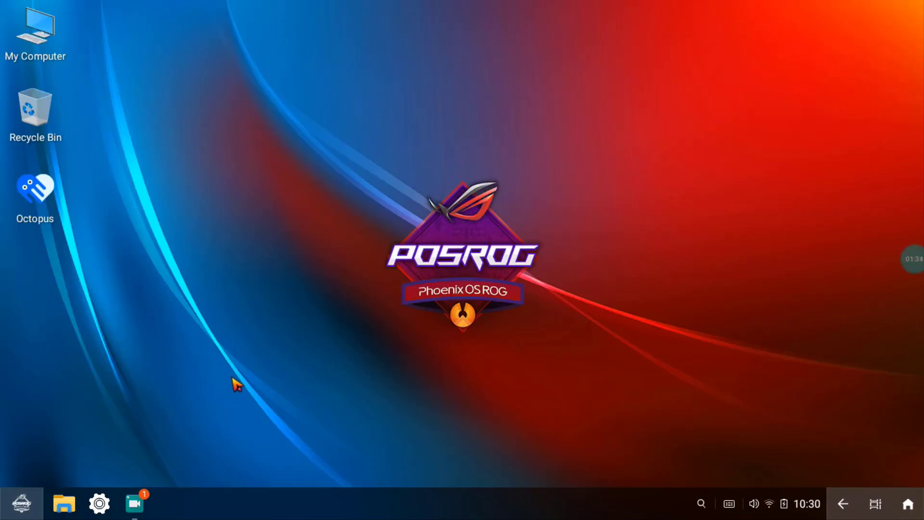
# Step: Delete the empty New folder from the obb folder under Android in Main Storage
pyautogui.doubleClick(20, 30)
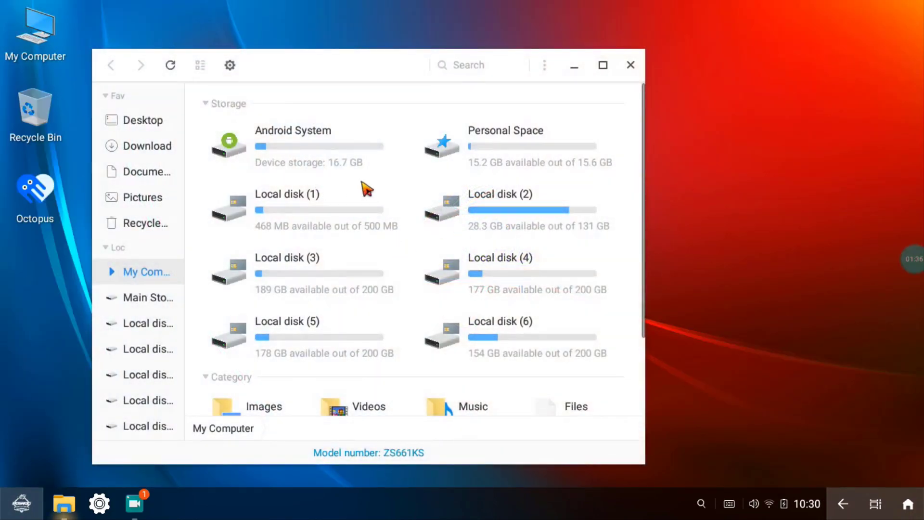
pyautogui.doubleClick(464, 169)
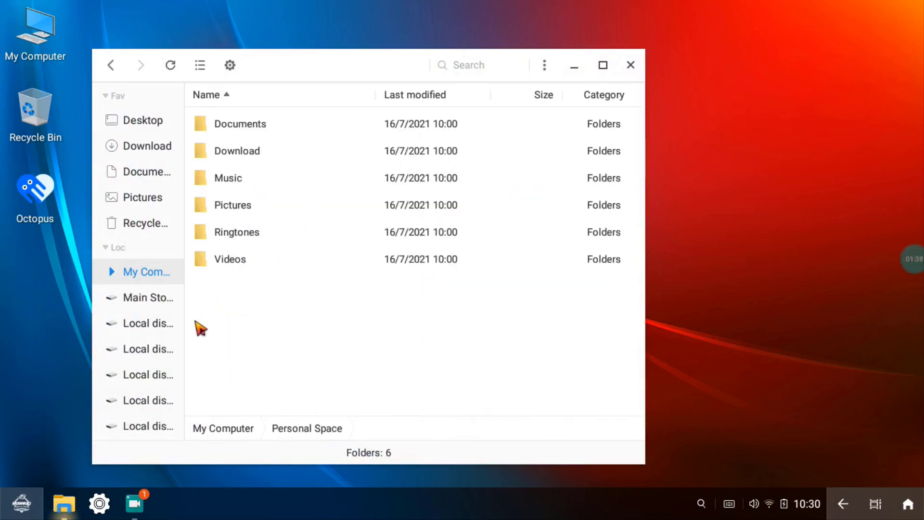
pyautogui.click(154, 295)
pyautogui.doubleClick(243, 183)
pyautogui.doubleClick(279, 178)
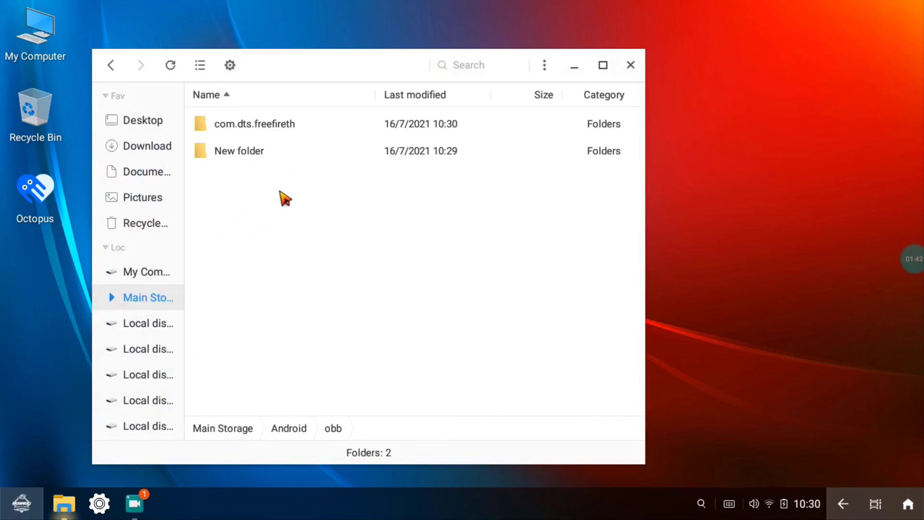
pyautogui.click(260, 153)
pyautogui.press('Delete')
# Step: Paste the copied OBB file into the com.dts.freefireth folder and close the file manager
pyautogui.doubleClick(272, 134)
pyautogui.rightClick(267, 156)
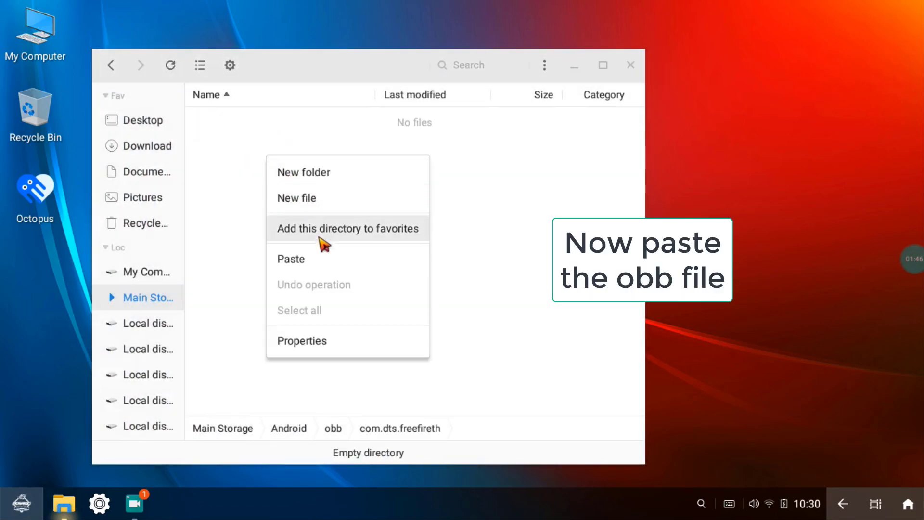
pyautogui.click(312, 264)
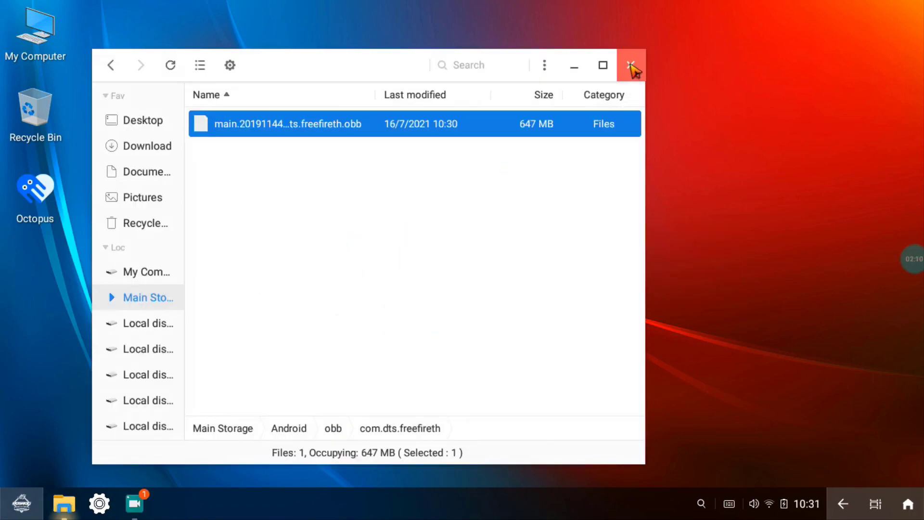
pyautogui.click(631, 67)
# Step: Refresh the desktop and add Free Fire to the game list in Octopus
pyautogui.rightClick(346, 112)
pyautogui.click(377, 232)
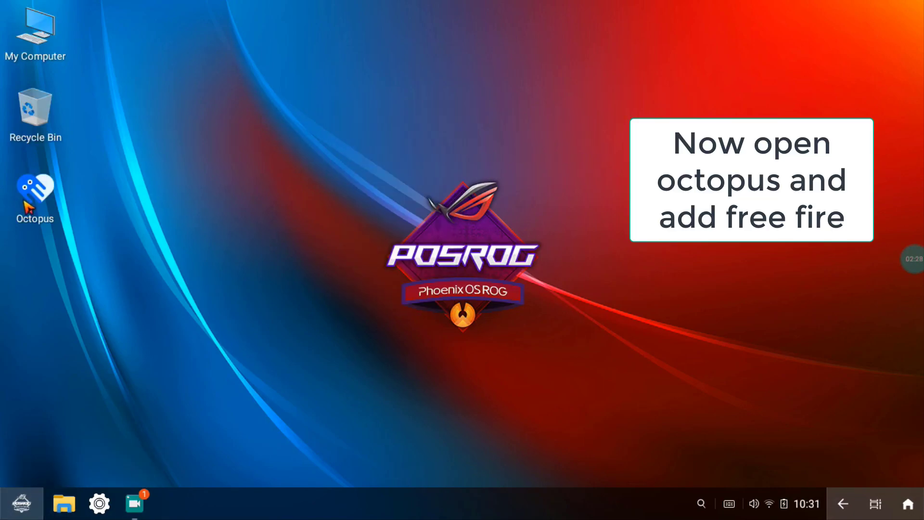
pyautogui.doubleClick(28, 207)
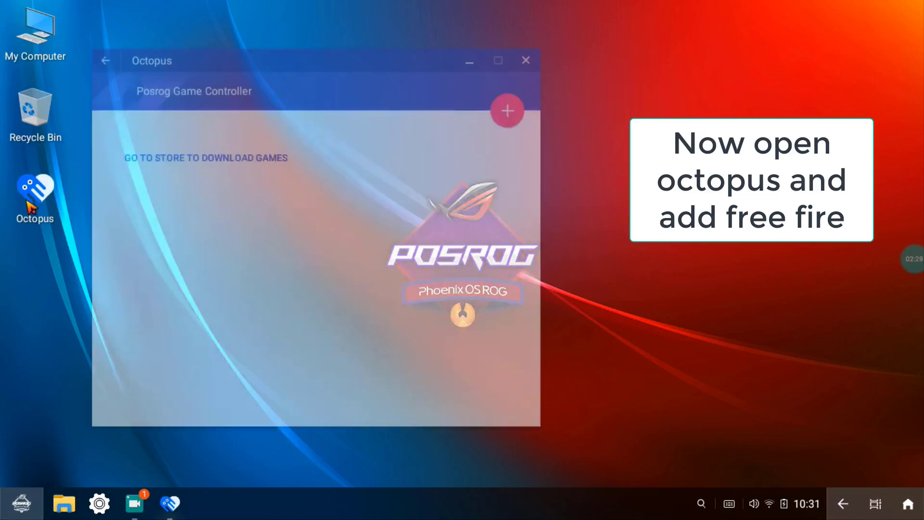
pyautogui.click(514, 112)
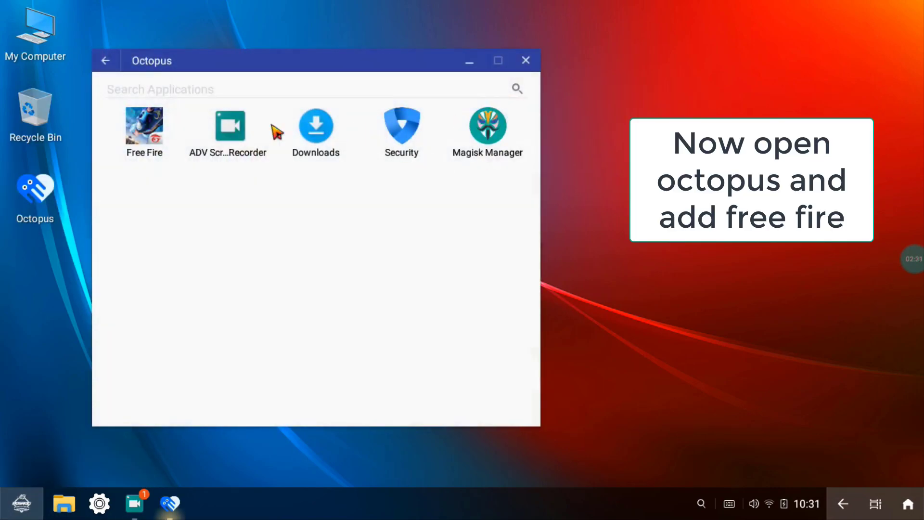
pyautogui.click(138, 132)
# Step: Open Free Fire from the Octopus game list, return to Octopus and close it
pyautogui.click(290, 195)
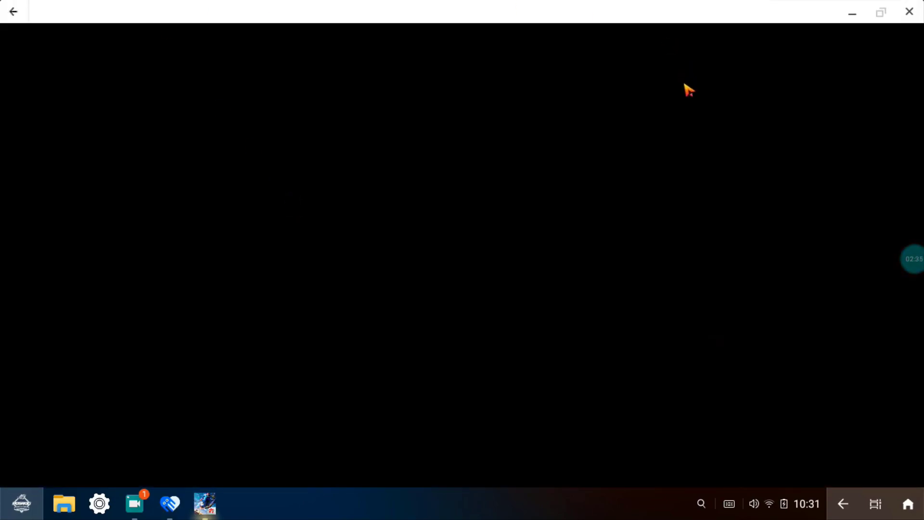
pyautogui.click(179, 512)
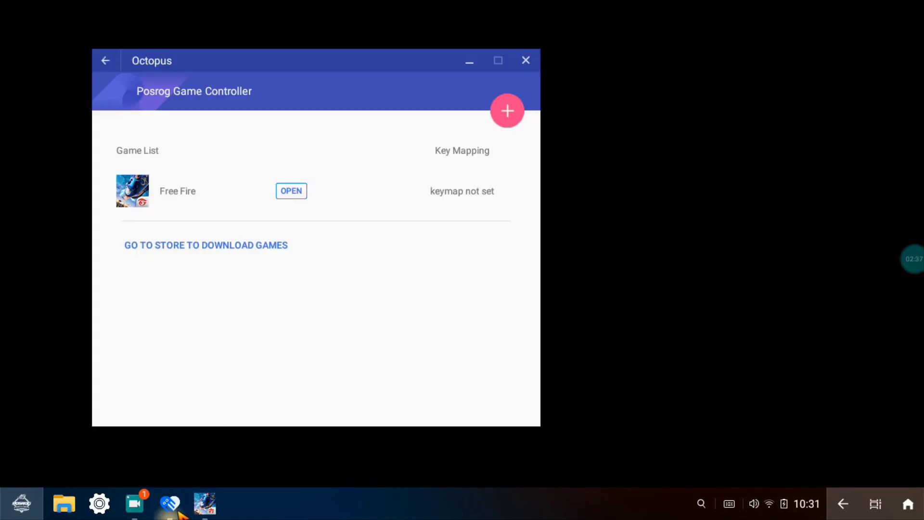
pyautogui.click(522, 68)
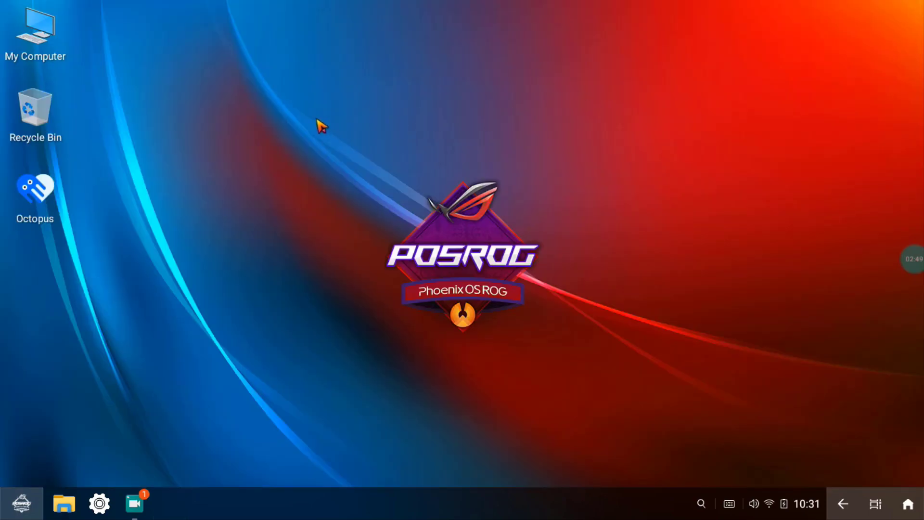
# Step: Refresh the desktop and launch Free Fire from the app launcher
pyautogui.rightClick(247, 107)
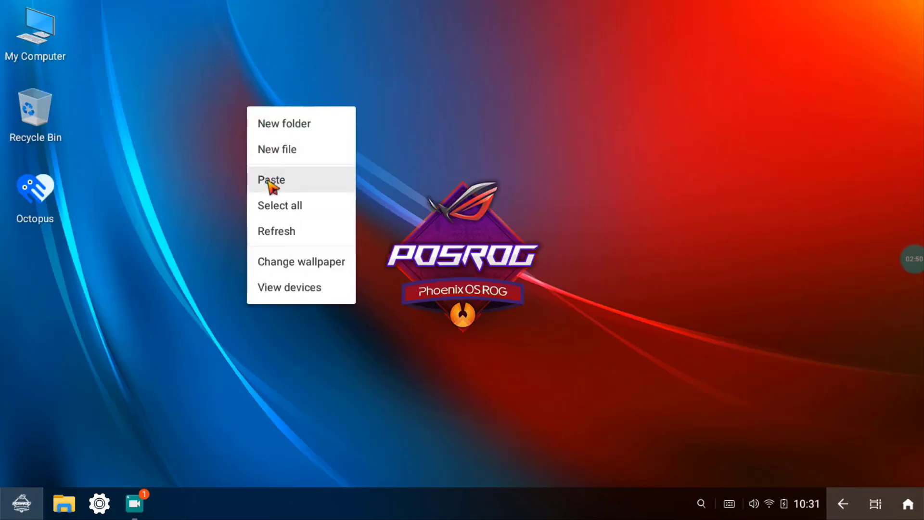
pyautogui.click(278, 230)
pyautogui.click(21, 503)
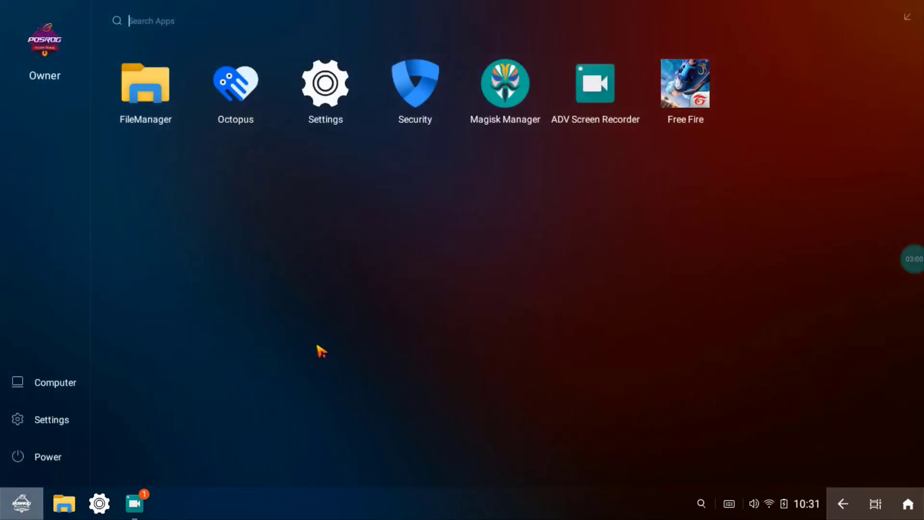
pyautogui.click(685, 86)
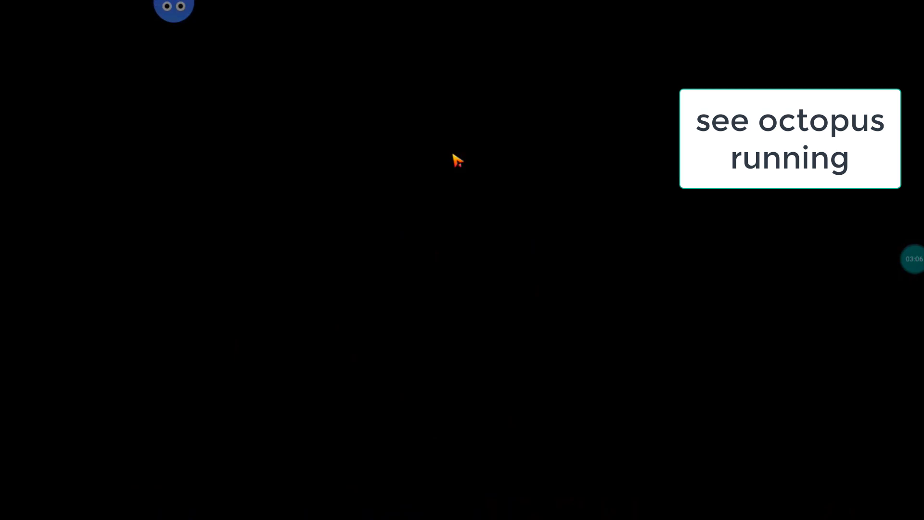
# Step: Expand the Octopus overlay in the game and examine its button opacity and POV speed settings
pyautogui.click(167, 10)
pyautogui.click(167, 10)
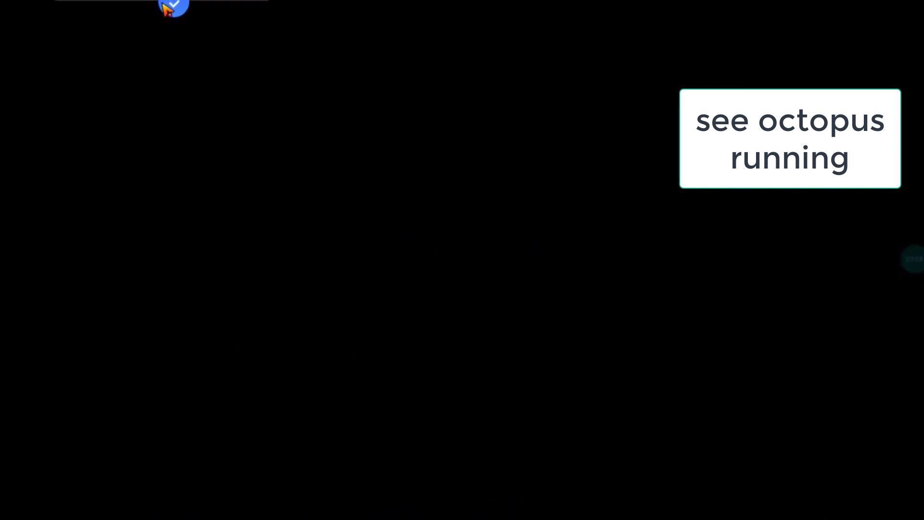
pyautogui.click(172, 6)
pyautogui.click(161, 187)
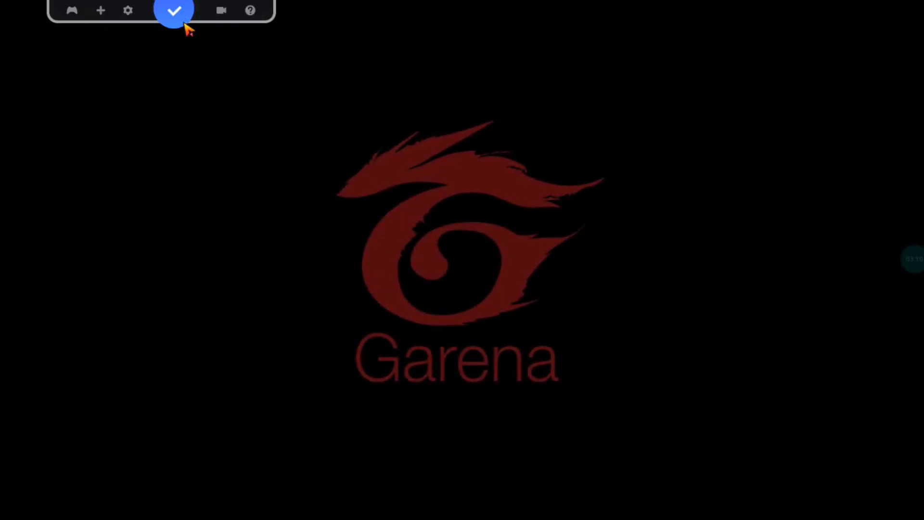
pyautogui.click(135, 12)
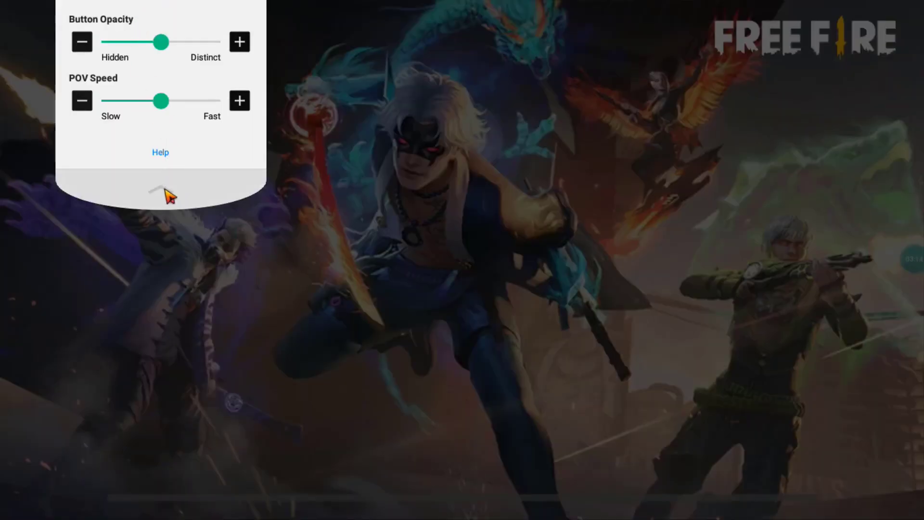
pyautogui.click(163, 189)
# Step: Reset the Octopus gamepad keymap to default and close the overlay's editing toolbar
pyautogui.click(103, 15)
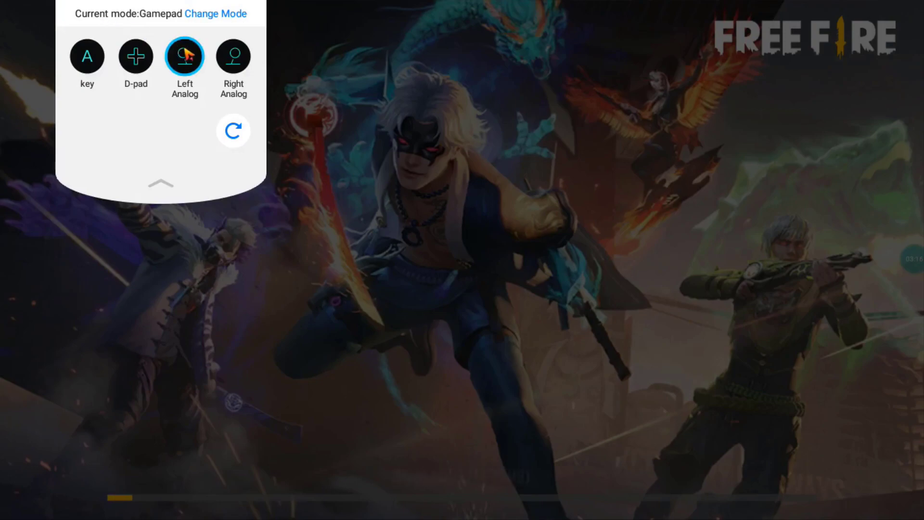
pyautogui.click(234, 133)
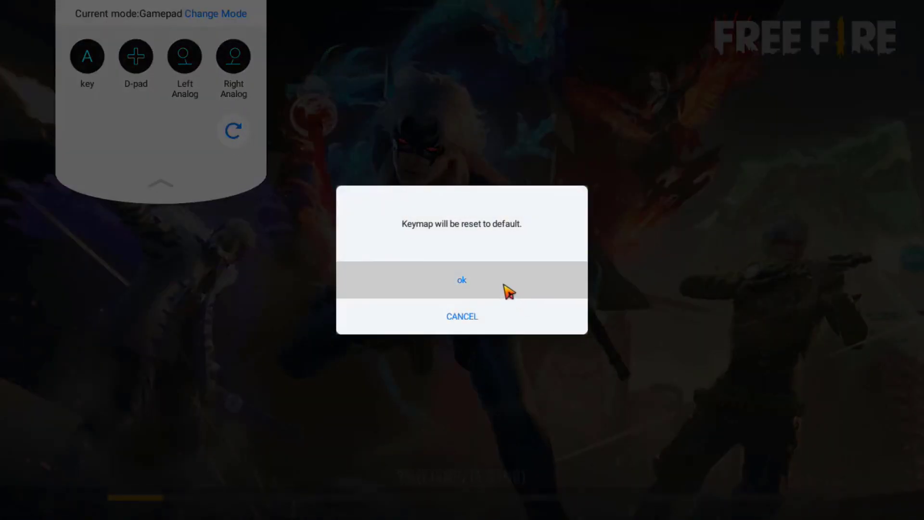
pyautogui.click(507, 288)
pyautogui.click(145, 187)
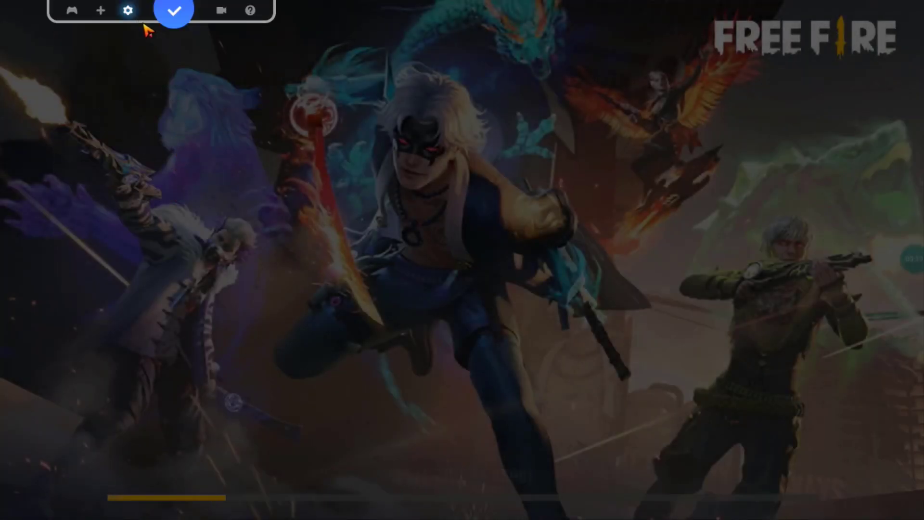
pyautogui.click(100, 12)
pyautogui.click(362, 237)
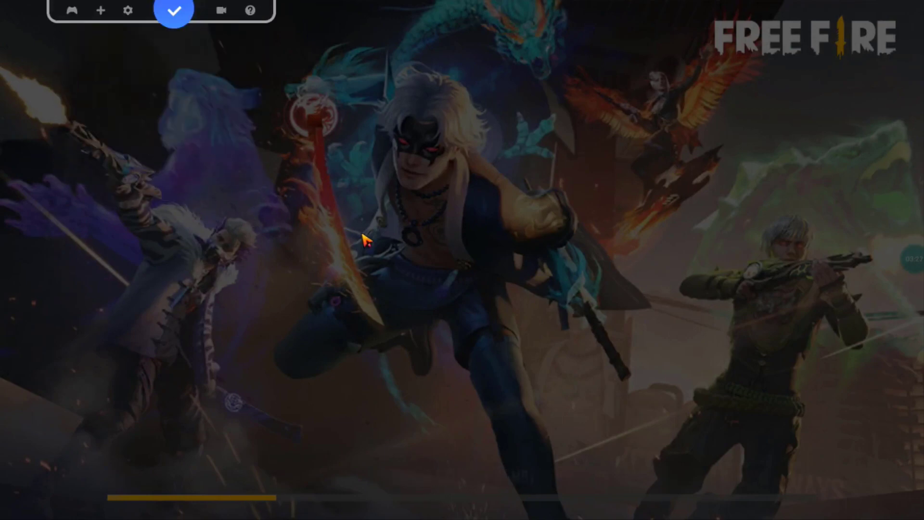
pyautogui.click(172, 12)
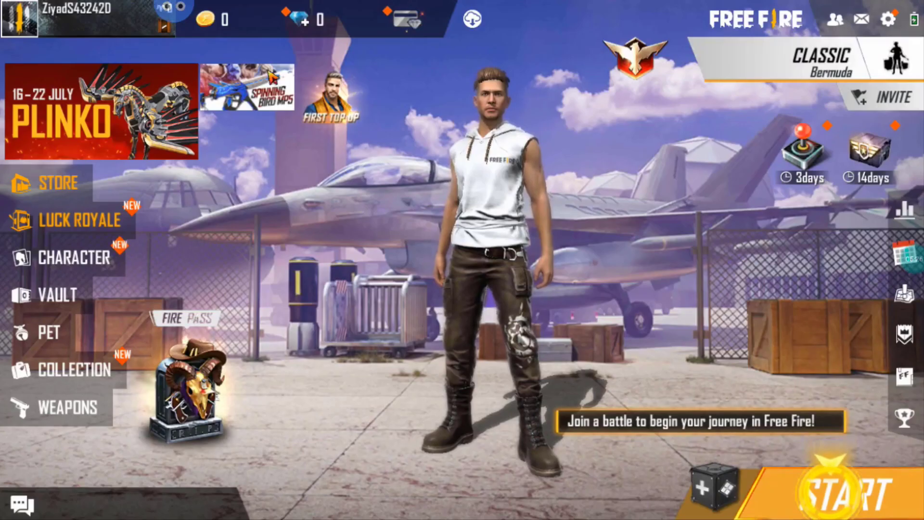
# Step: Open the custom HUD editor from Free Fire's control settings
pyautogui.click(888, 21)
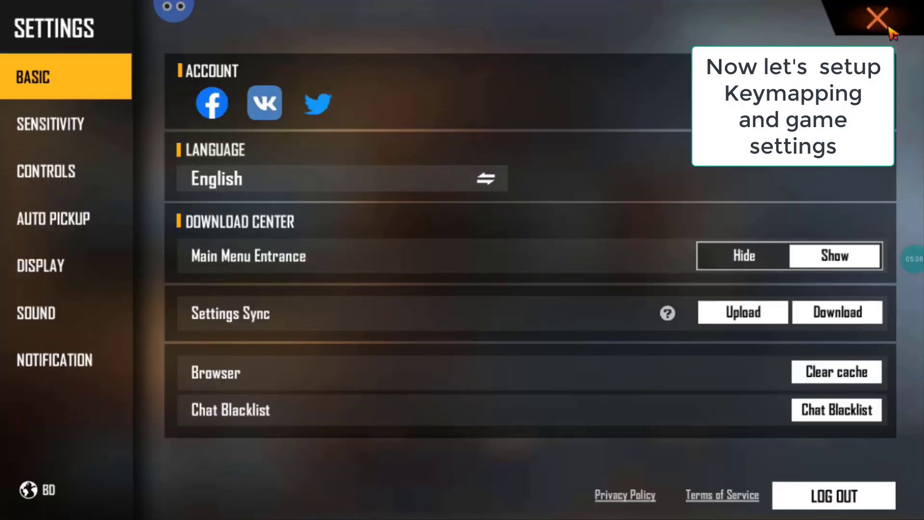
pyautogui.click(39, 188)
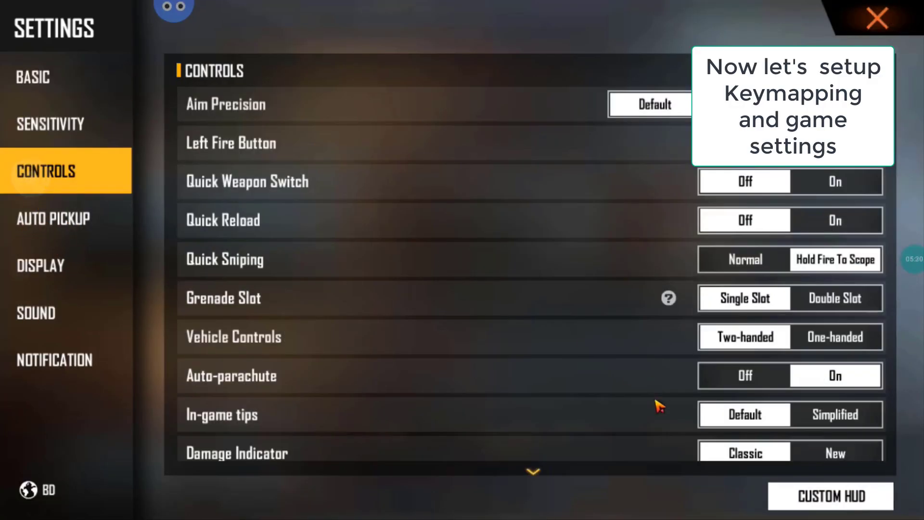
pyautogui.click(812, 501)
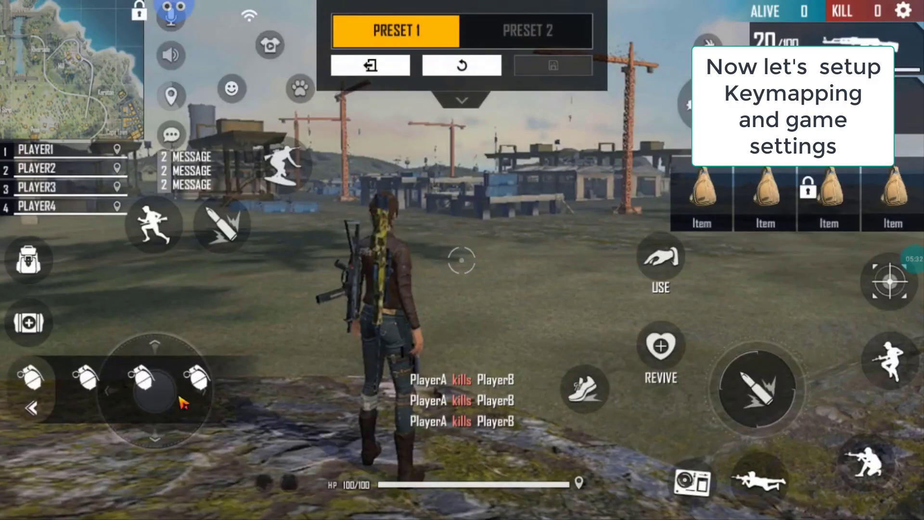
# Step: Shrink the movement joystick and move it lower toward the corner, and reduce the fire button's size to about 10%
pyautogui.click(166, 358)
pyautogui.moveTo(424, 153); pyautogui.dragTo(336, 153)
pyautogui.moveTo(144, 391); pyautogui.dragTo(121, 469)
pyautogui.click(756, 389)
pyautogui.moveTo(418, 154); pyautogui.dragTo(336, 155)
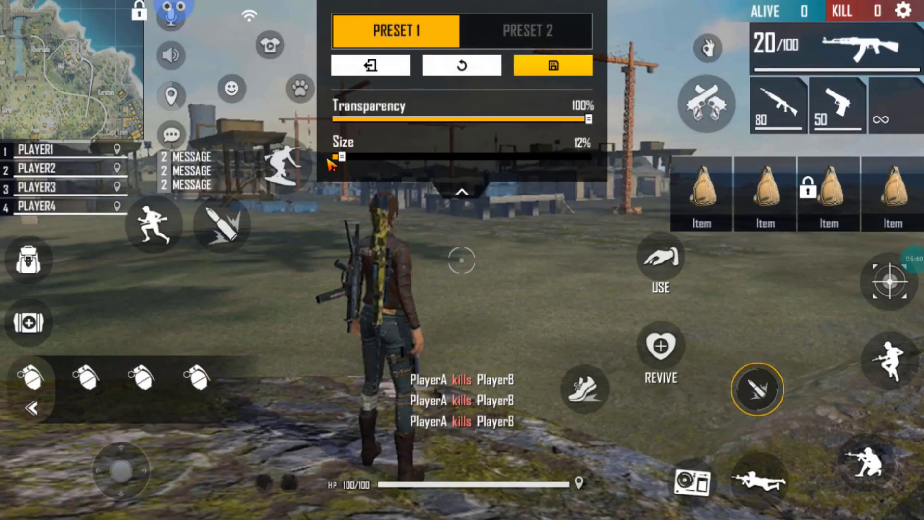
# Step: Shrink the jump button and move it slightly lower
pyautogui.click(890, 359)
pyautogui.moveTo(423, 154); pyautogui.dragTo(336, 155)
pyautogui.moveTo(890, 359); pyautogui.dragTo(885, 392)
# Step: Reduce the scope button's size to about 17% and move it down to just above the jump button
pyautogui.click(889, 281)
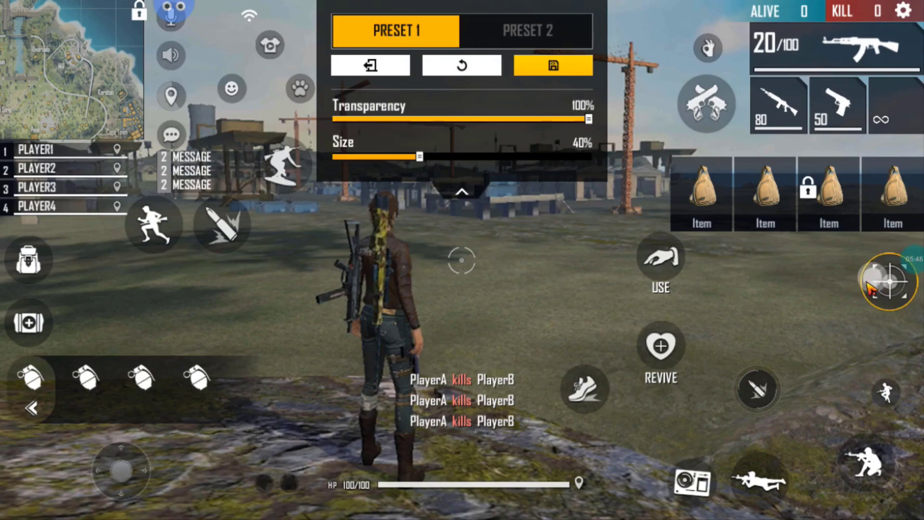
pyautogui.moveTo(423, 154); pyautogui.dragTo(339, 155)
pyautogui.moveTo(874, 326); pyautogui.dragTo(896, 337)
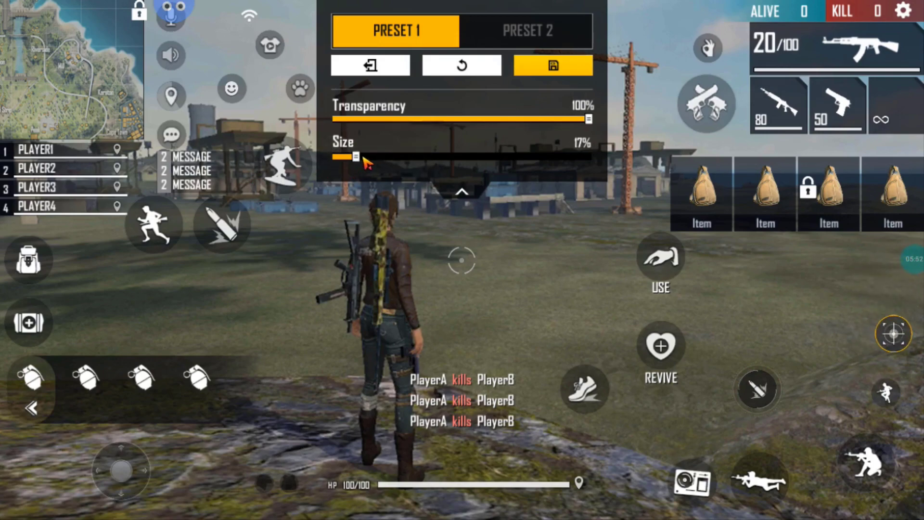
# Step: Shrink the crouch, prone and radio buttons in the HUD layout
pyautogui.click(866, 461)
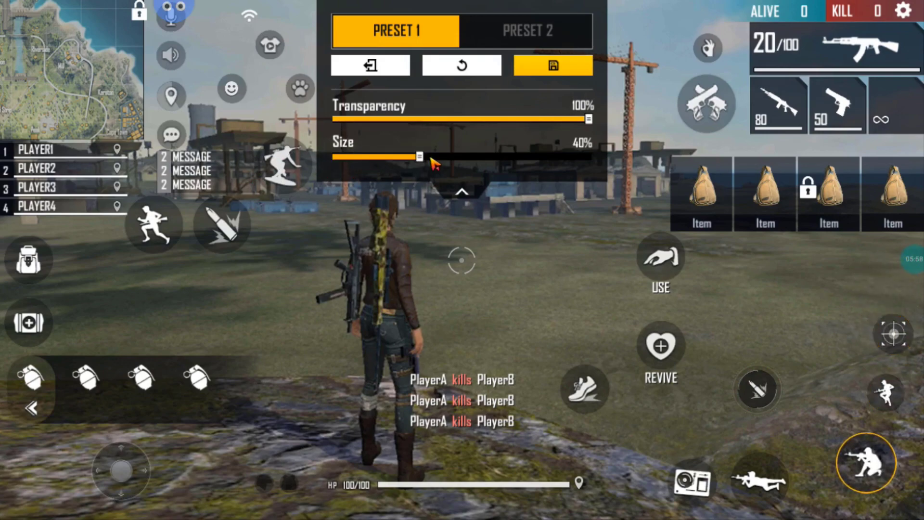
pyautogui.moveTo(423, 156); pyautogui.dragTo(361, 156)
pyautogui.click(759, 481)
pyautogui.moveTo(423, 156); pyautogui.dragTo(365, 159)
pyautogui.click(691, 481)
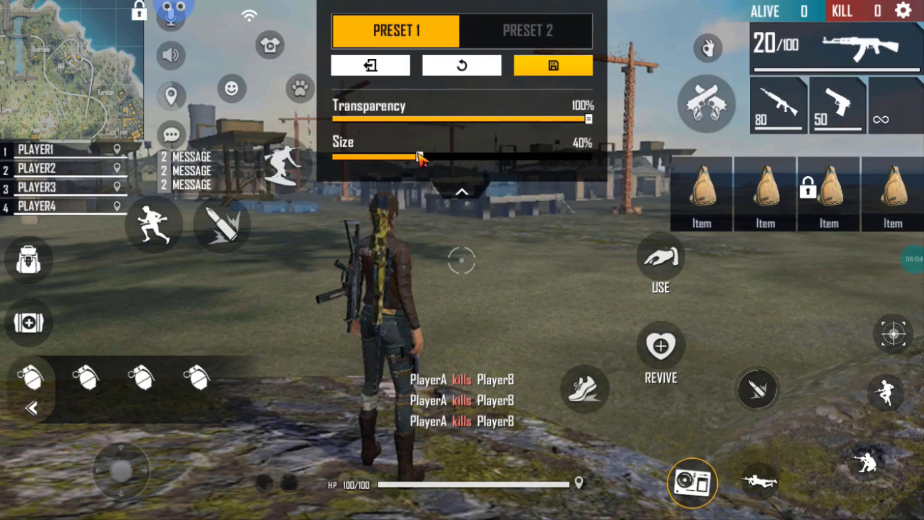
pyautogui.moveTo(423, 156); pyautogui.dragTo(350, 156)
# Step: Shift the fire button slightly inward, and shrink the Use and Revive buttons and move them toward the centre, with Use at 26%
pyautogui.moveTo(759, 387); pyautogui.dragTo(739, 384)
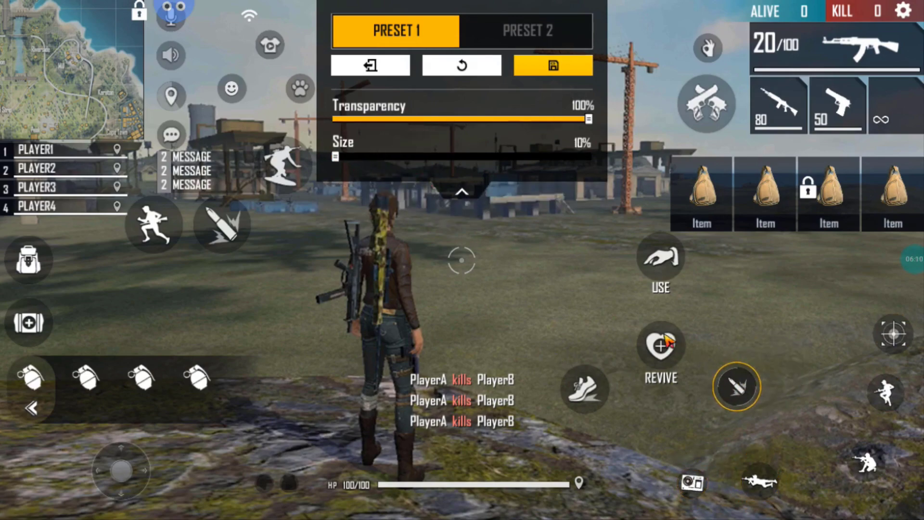
pyautogui.moveTo(660, 256); pyautogui.dragTo(575, 230)
pyautogui.click(660, 345)
pyautogui.moveTo(661, 346); pyautogui.dragTo(571, 303)
pyautogui.moveTo(420, 156); pyautogui.dragTo(376, 159)
pyautogui.click(575, 230)
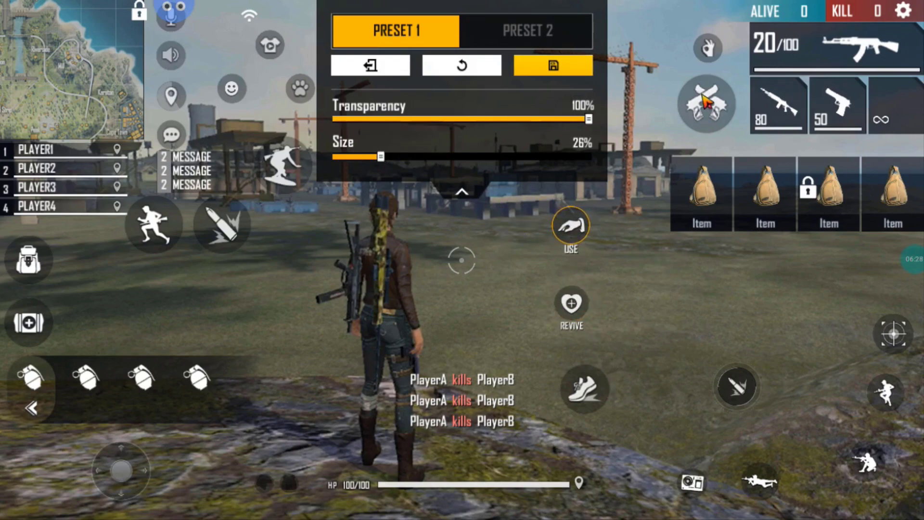
# Step: Set the jump button's size to 18% and stack the jump, crouch and prone buttons vertically below the scope button
pyautogui.moveTo(876, 392); pyautogui.dragTo(875, 412)
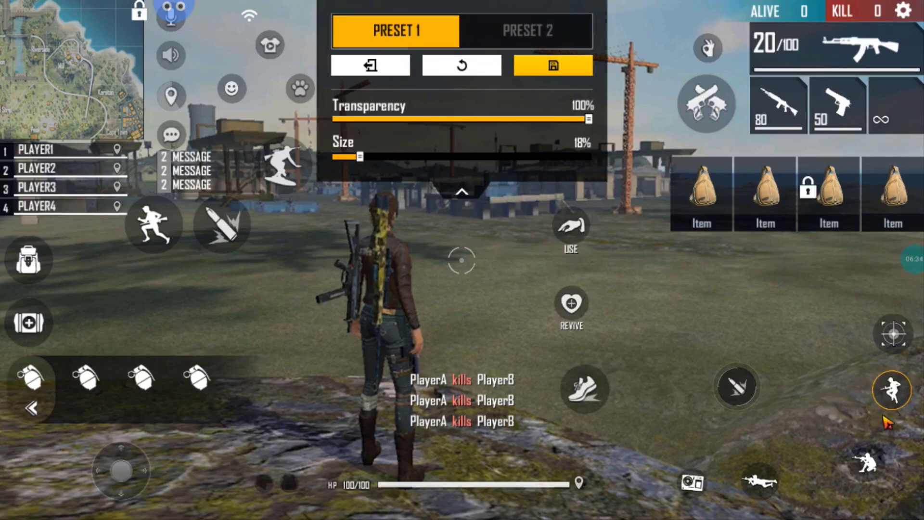
pyautogui.moveTo(870, 481); pyautogui.dragTo(891, 461)
pyautogui.moveTo(769, 489); pyautogui.dragTo(900, 488)
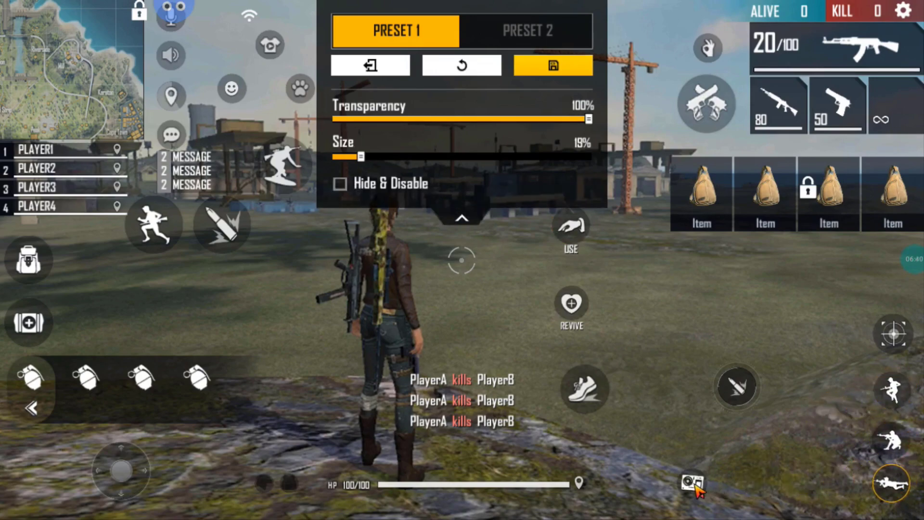
# Step: Move the radio button beside the backpack, reduce the grenade slot to 21% and move it below the item list
pyautogui.moveTo(696, 486); pyautogui.dragTo(94, 267)
pyautogui.moveTo(419, 157); pyautogui.dragTo(374, 156)
pyautogui.click(86, 380)
pyautogui.moveTo(86, 380); pyautogui.dragTo(706, 304)
pyautogui.moveTo(425, 156); pyautogui.dragTo(370, 158)
# Step: Move the dual-weapon button up beside the preset panel and place the grenade slot over the weapon slots
pyautogui.click(706, 104)
pyautogui.moveTo(706, 104); pyautogui.dragTo(640, 44)
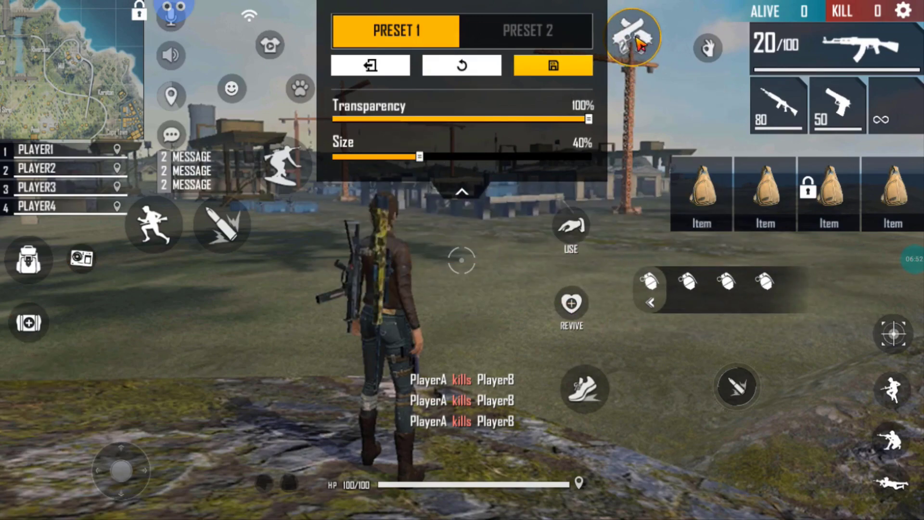
pyautogui.moveTo(655, 288); pyautogui.dragTo(702, 109)
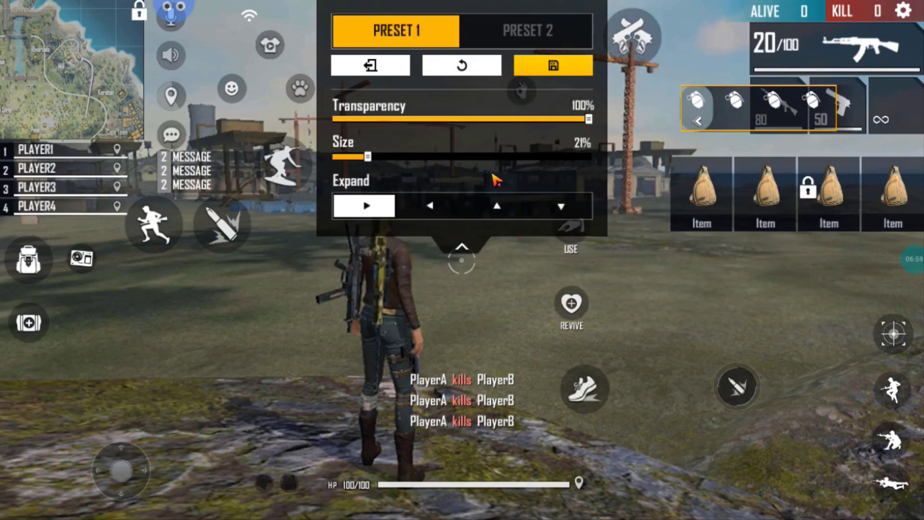
# Step: Open the Octopus key mapping editor and fit a smaller WASD compass over the movement joystick
pyautogui.click(170, 16)
pyautogui.click(136, 52)
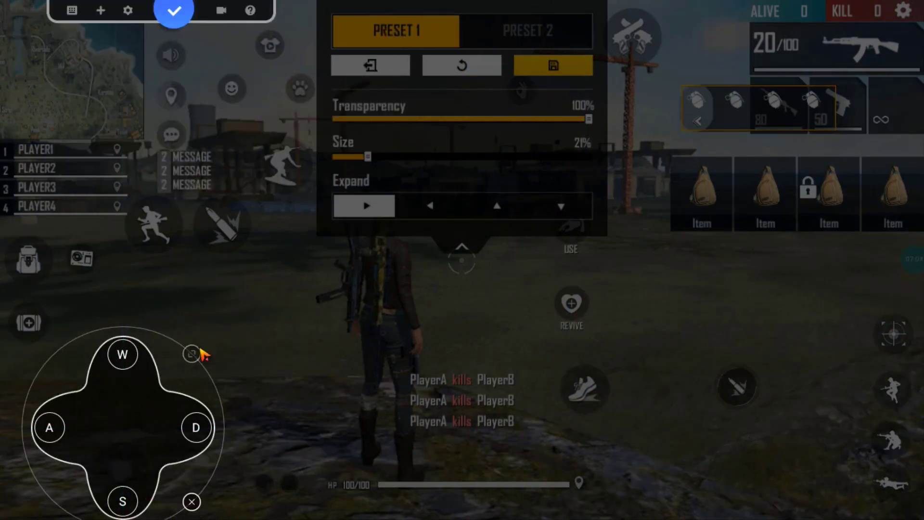
pyautogui.moveTo(138, 424); pyautogui.dragTo(137, 467)
# Step: Map TAB to the backpack button and X to the medkit button
pyautogui.click(101, 10)
pyautogui.moveTo(88, 56); pyautogui.dragTo(30, 259)
pyautogui.press('Tab')
pyautogui.click(101, 10)
pyautogui.moveTo(87, 56); pyautogui.dragTo(28, 323)
# Step: Map Q to the radio button and SHIFT to the sprint button
pyautogui.click(100, 10)
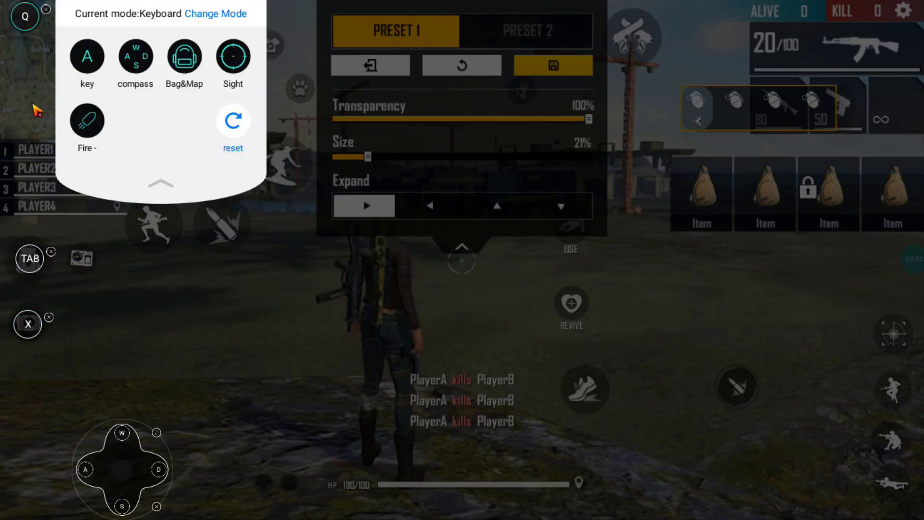
pyautogui.moveTo(25, 16); pyautogui.dragTo(83, 258)
pyautogui.click(101, 10)
pyautogui.press('shift')
pyautogui.moveTo(25, 10); pyautogui.dragTo(152, 222)
# Step: Map MOUSE2 to the scope button and place the Fire control on the main fire button
pyautogui.click(101, 10)
pyautogui.moveTo(91, 57); pyautogui.dragTo(898, 331)
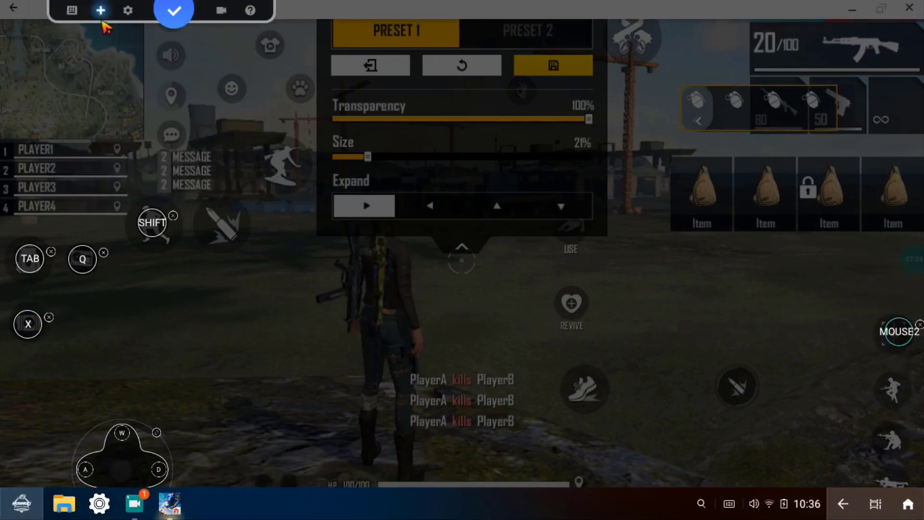
pyautogui.click(101, 10)
pyautogui.moveTo(86, 83); pyautogui.dragTo(736, 382)
# Step: Map SPACE to the jump button, C to the crouch button and Z to the prone button
pyautogui.click(100, 10)
pyautogui.click(87, 56)
pyautogui.press('space')
pyautogui.moveTo(25, 16); pyautogui.dragTo(893, 392)
pyautogui.click(100, 10)
pyautogui.click(87, 56)
pyautogui.press('c')
pyautogui.moveTo(24, 16); pyautogui.dragTo(895, 438)
pyautogui.click(100, 10)
pyautogui.click(87, 56)
pyautogui.press('z')
pyautogui.moveTo(25, 15); pyautogui.dragTo(893, 489)
# Step: Map the 4 key to the grenade slot
pyautogui.click(101, 10)
pyautogui.click(87, 57)
pyautogui.press('4')
pyautogui.moveTo(25, 16); pyautogui.dragTo(709, 112)
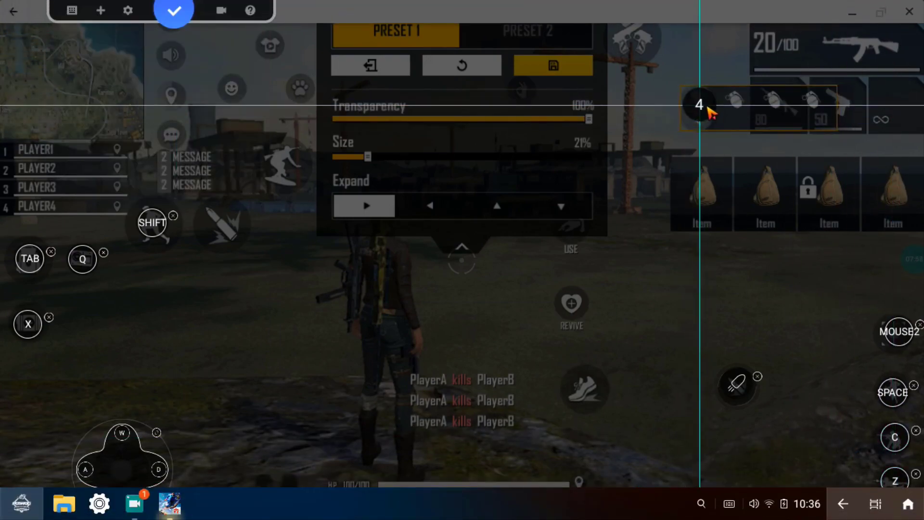
pyautogui.moveTo(710, 112); pyautogui.dragTo(709, 112)
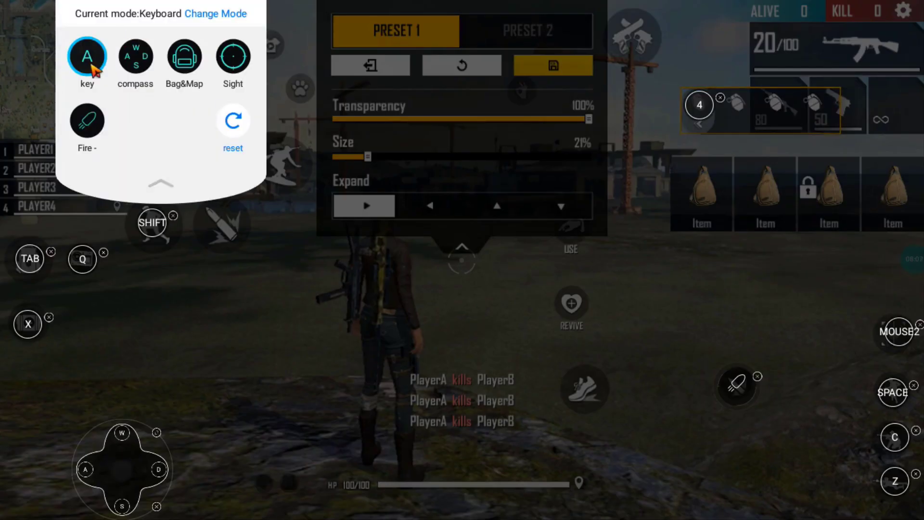
# Step: Map the 1, 2 and 3 keys to the rifle, pistol and melee weapon slots
pyautogui.click(87, 56)
pyautogui.press('1')
pyautogui.moveTo(25, 16); pyautogui.dragTo(775, 111)
pyautogui.click(101, 10)
pyautogui.click(87, 56)
pyautogui.press('2')
pyautogui.moveTo(24, 15); pyautogui.dragTo(843, 104)
pyautogui.click(101, 10)
pyautogui.click(87, 57)
pyautogui.press('3')
pyautogui.moveTo(25, 16); pyautogui.dragTo(897, 98)
# Step: Add a new mapping key and bind it to R
pyautogui.click(100, 10)
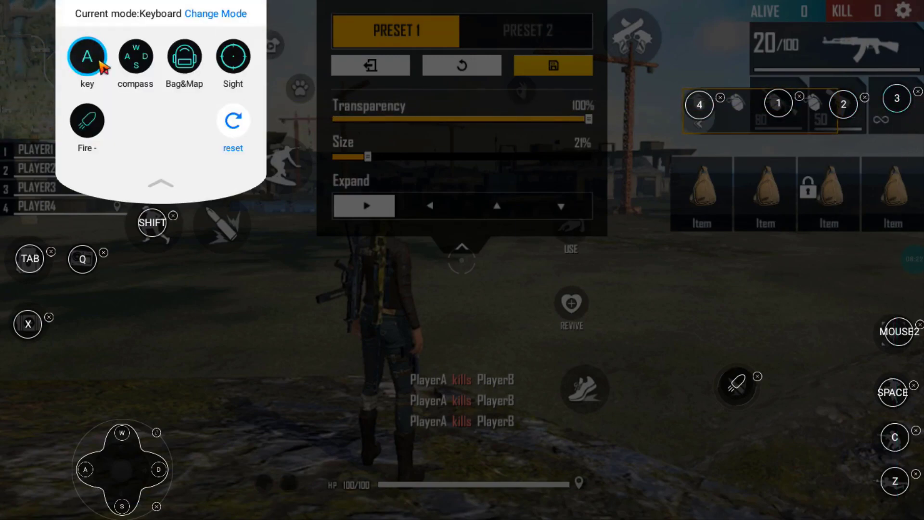
pyautogui.click(87, 57)
pyautogui.press('3')
pyautogui.click(419, 340)
pyautogui.press('r')
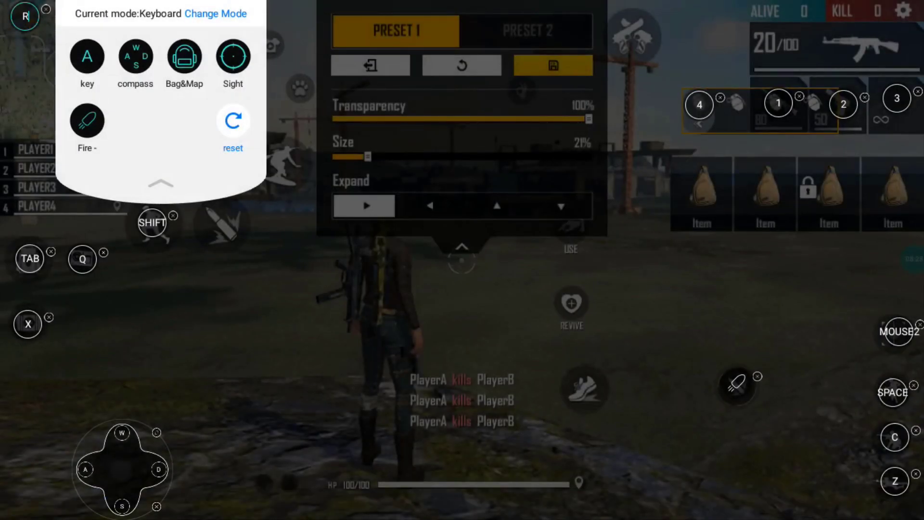